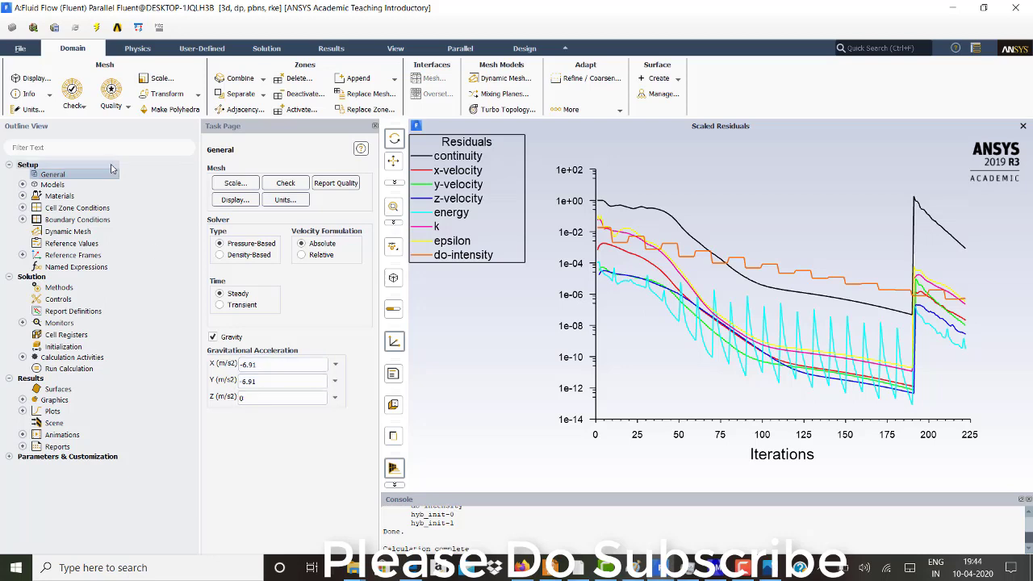
Step: Expand Models in the outline to list the physics models, including Discrete Ordinates radiation
click(24, 185)
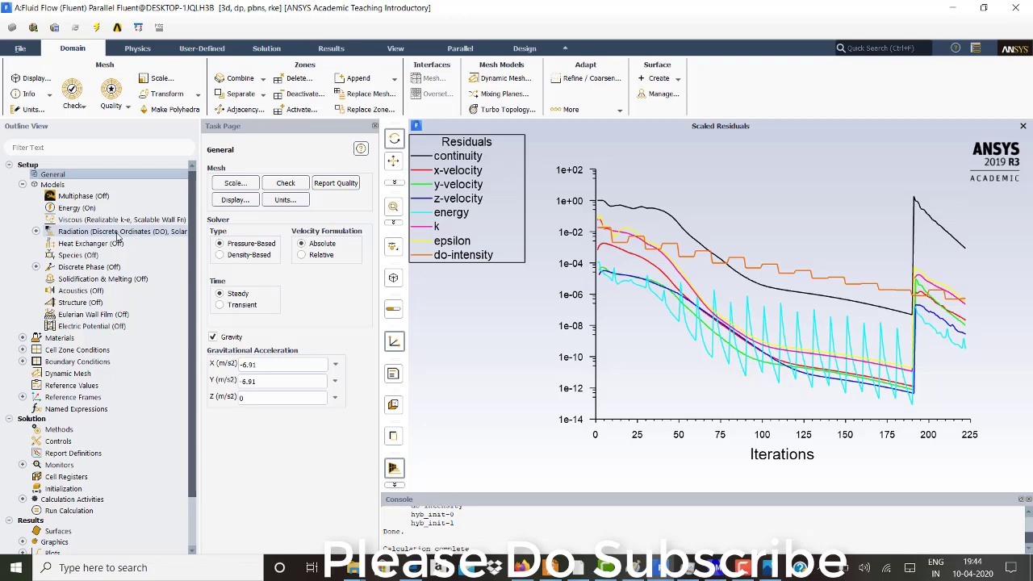
Step: Open the Discrete Ordinates Radiation Model dialog with its solar ray tracing settings, and move it up off the console
click(36, 232)
click(36, 232)
click(89, 233)
double_click(89, 235)
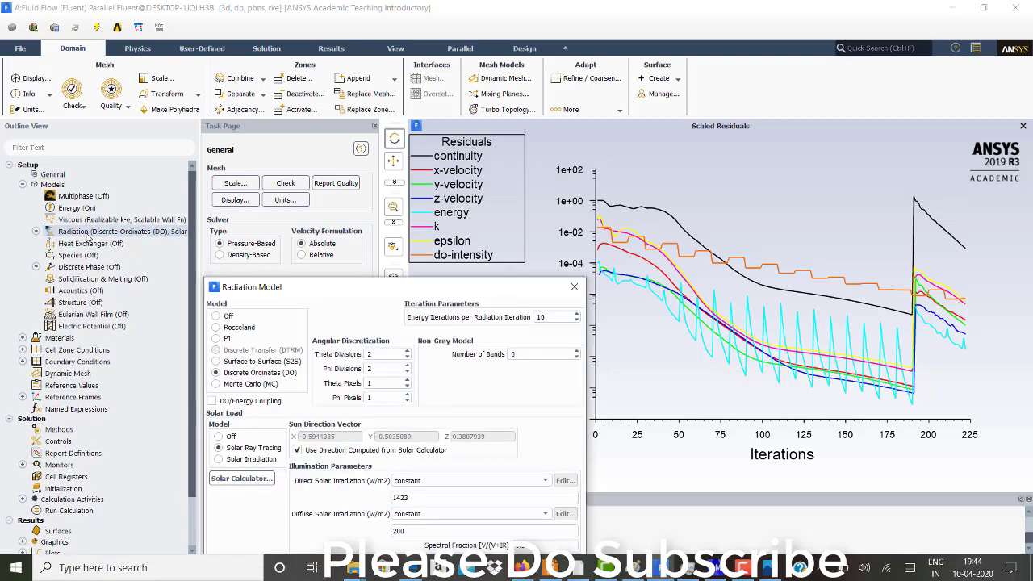
drag(397, 289, 381, 133)
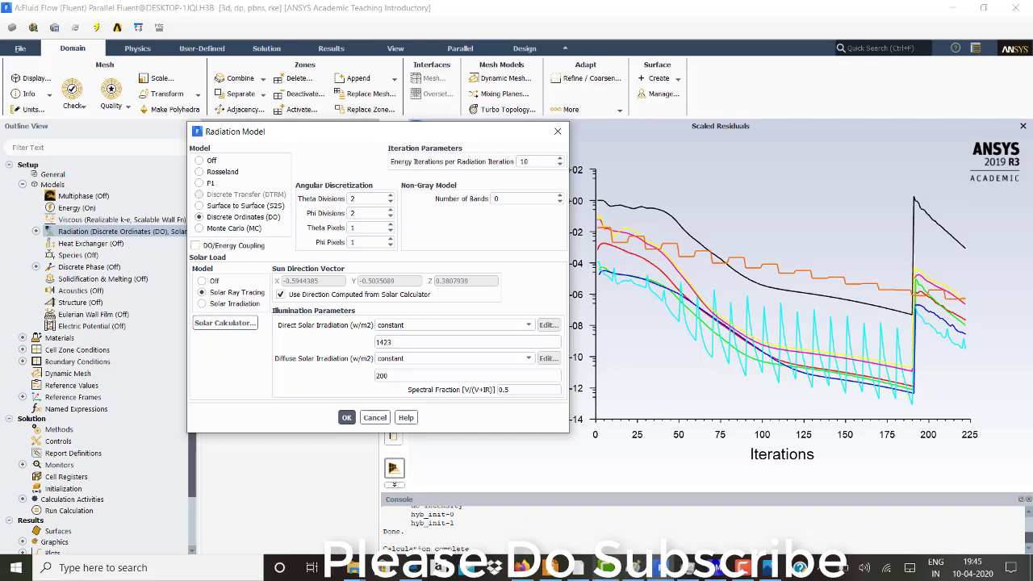
Step: Show the Fluent radiative heat transfer theory page with Figure 5.3.1 in Firefox
key(alt+Tab)
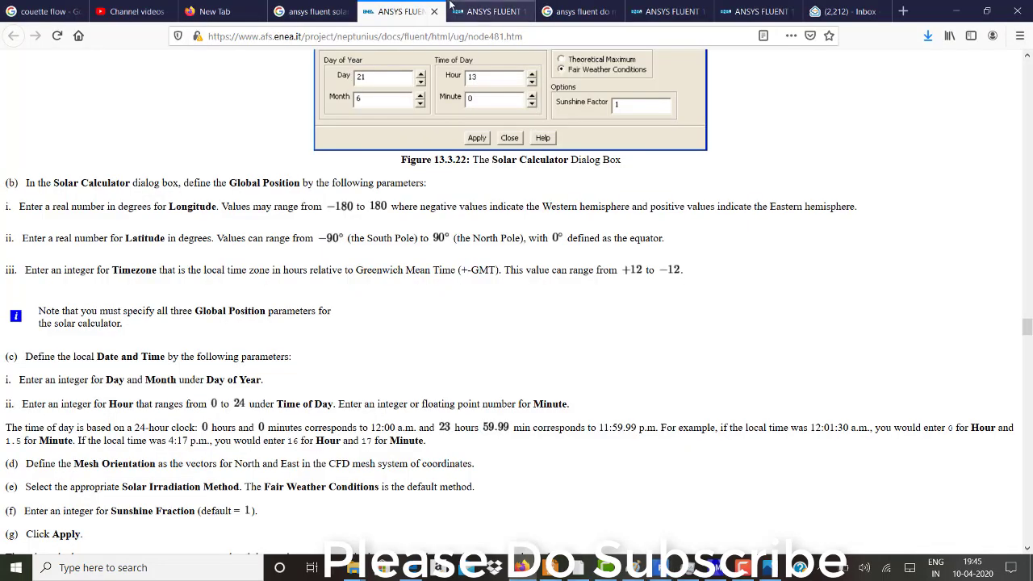
click(517, 6)
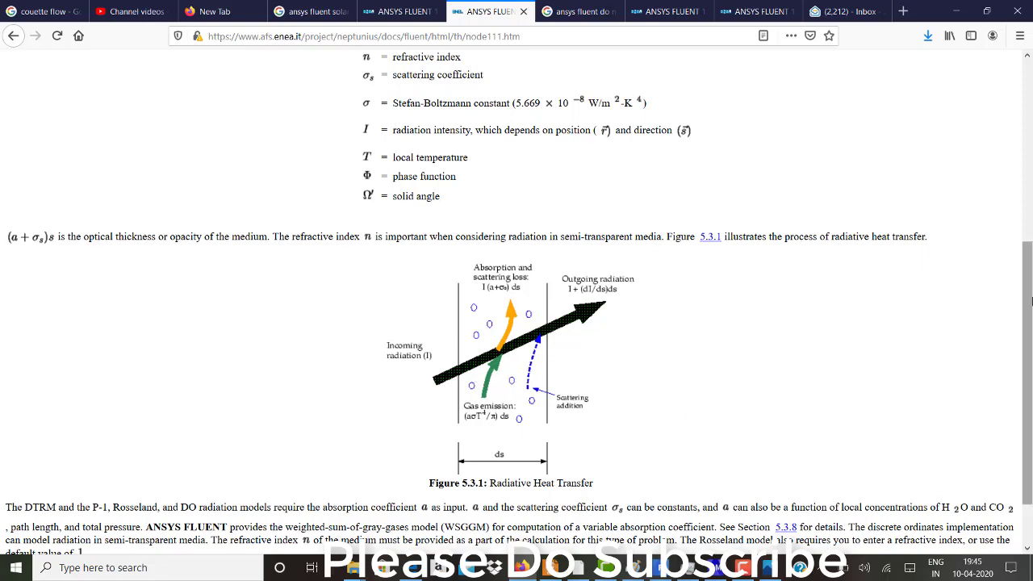
Step: Scroll to section 5.3.2 Radiative Transfer Equation and its variable definitions, briefly checking Fluent
drag(1029, 302, 1029, 232)
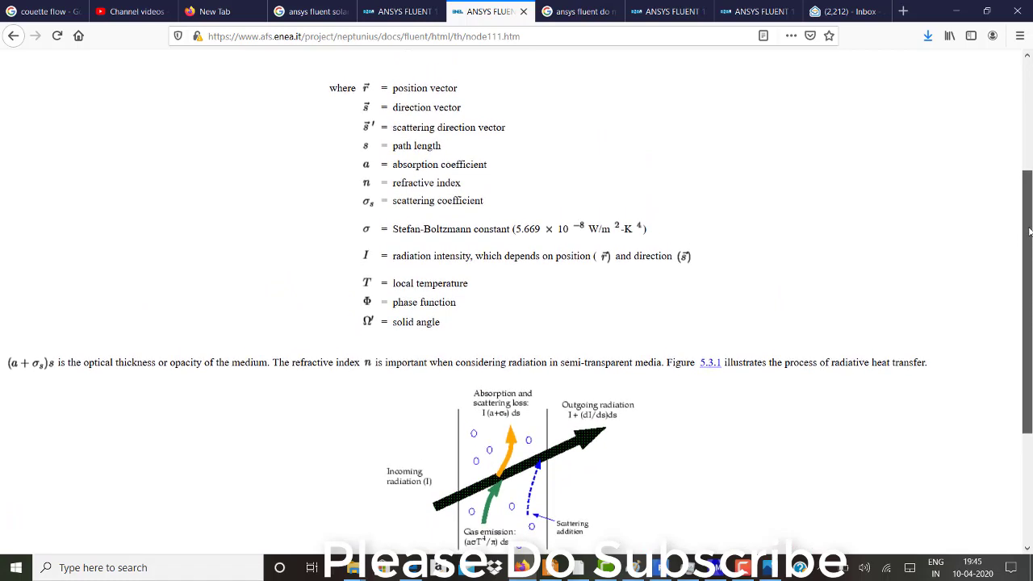
drag(1029, 231, 1028, 214)
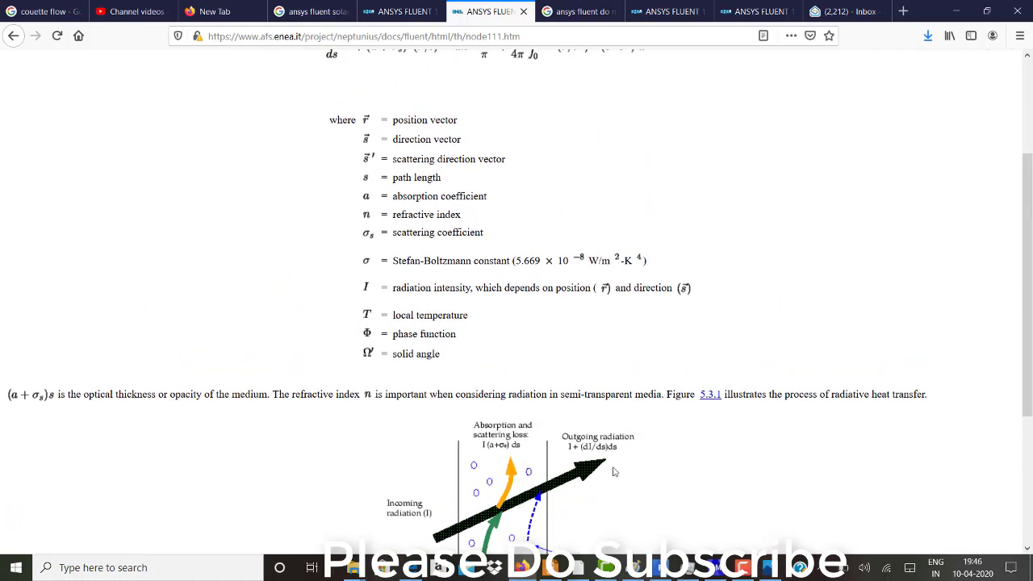
drag(1030, 278, 1028, 219)
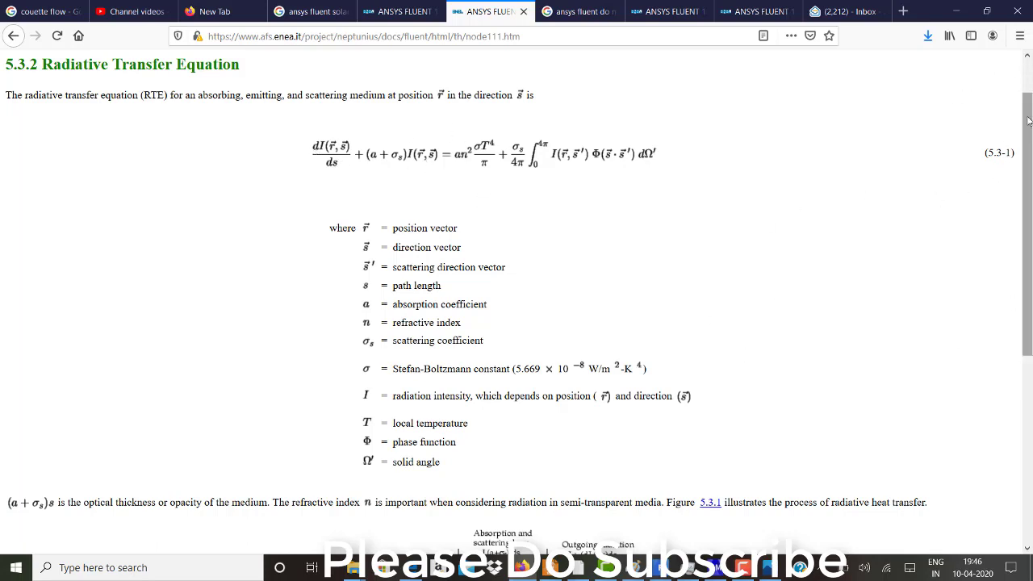
drag(1028, 121, 991, 69)
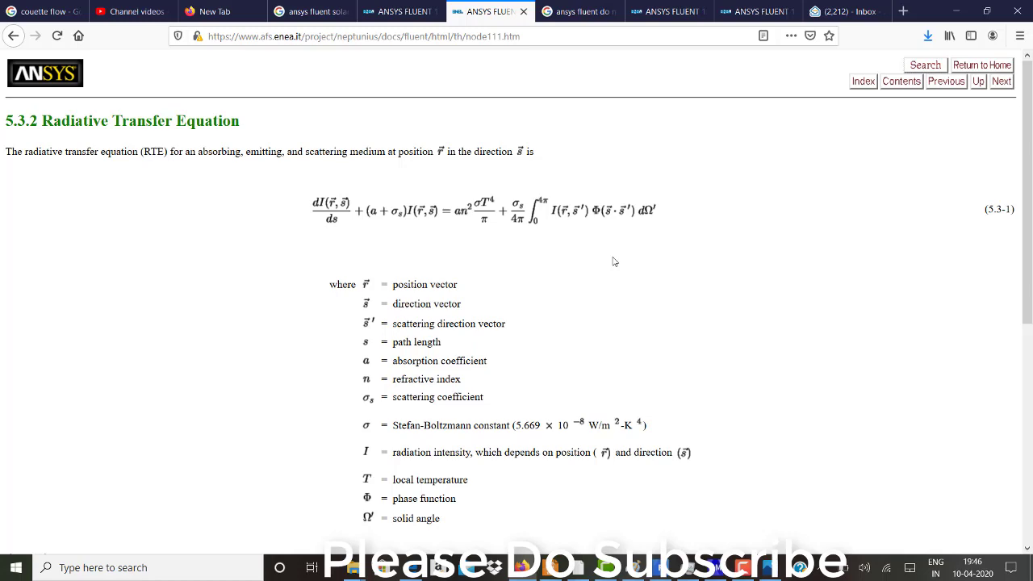
click(656, 567)
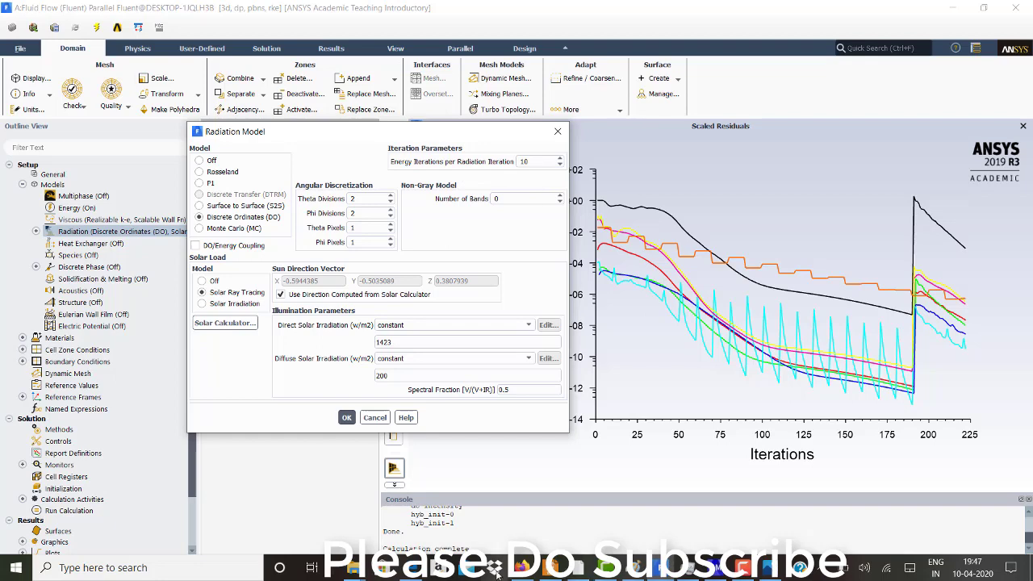
key(alt+Tab)
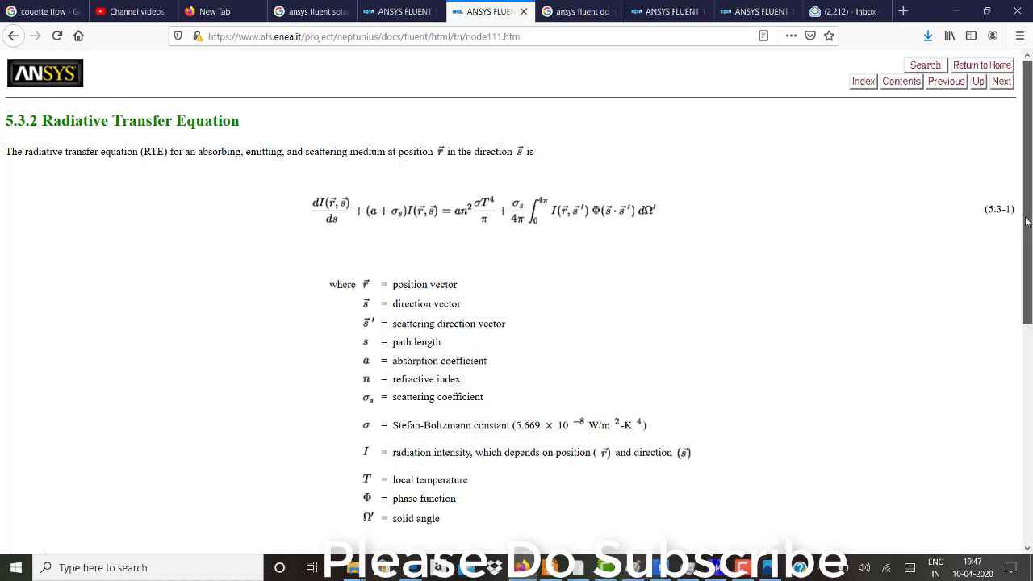
Step: Read the DO Radiation Model Theory page down to Energy Coupling, then return to Fluent's radiation settings
drag(1026, 222, 1031, 442)
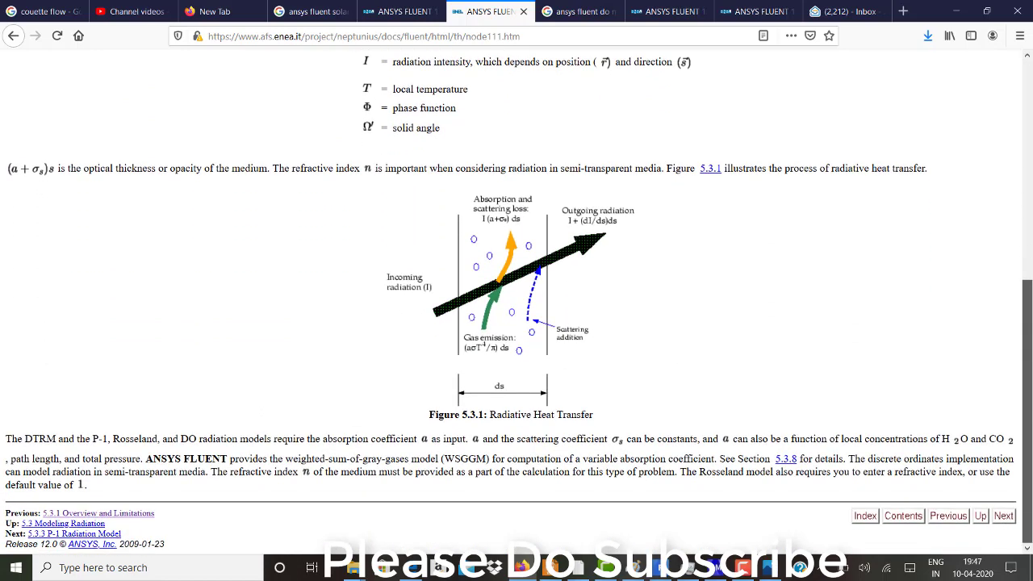
click(668, 12)
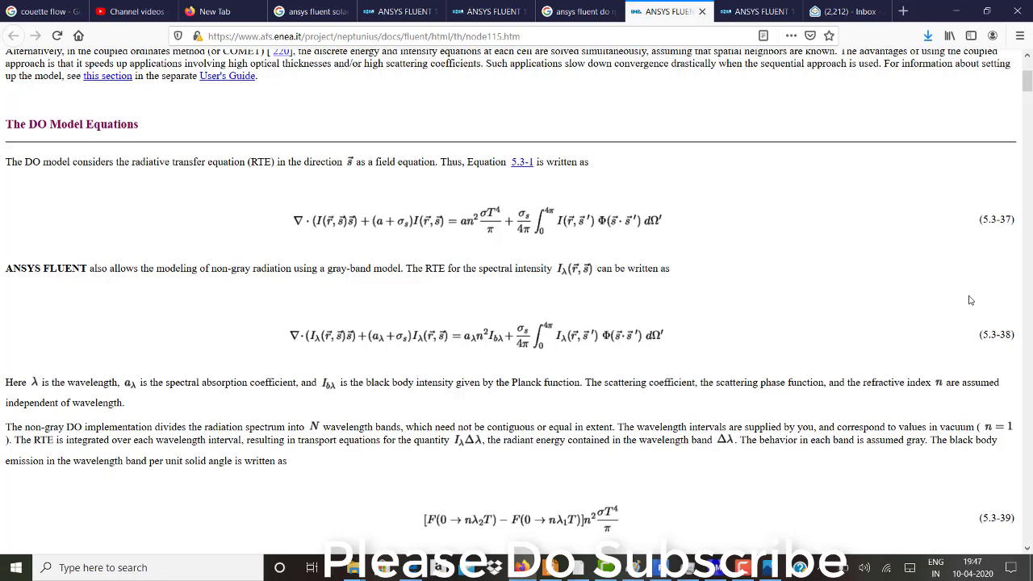
click(1030, 84)
drag(1030, 94, 1030, 123)
click(662, 567)
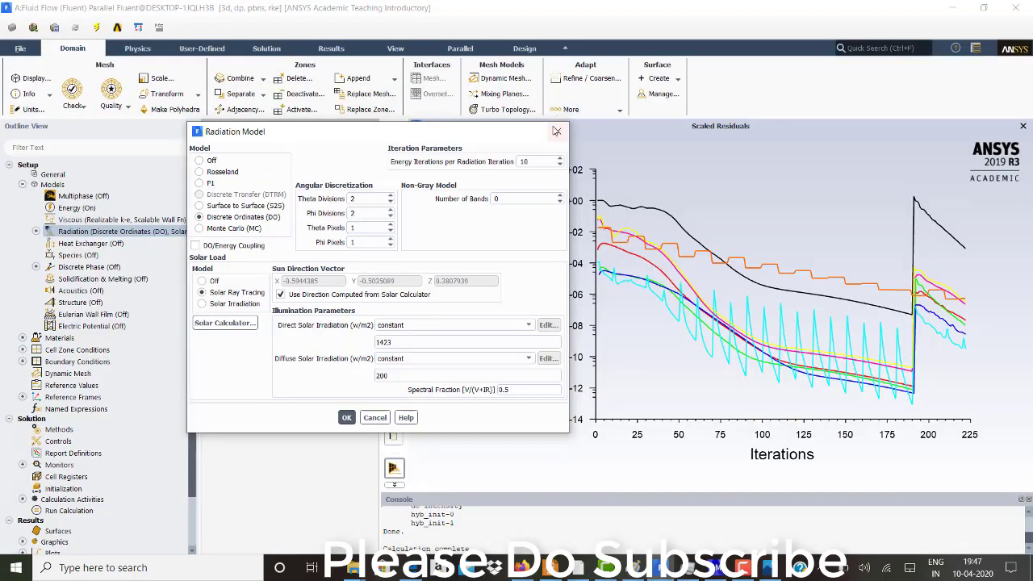
Step: Close the Radiation Model dialog and view air's properties: 0.2 1/m absorption and scattering coefficients
click(558, 131)
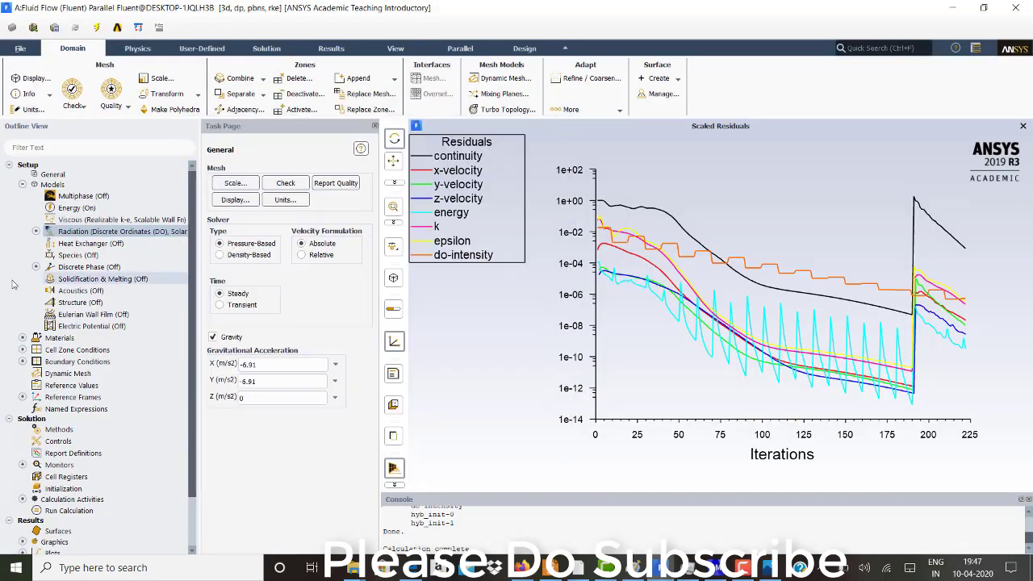
click(24, 338)
click(36, 349)
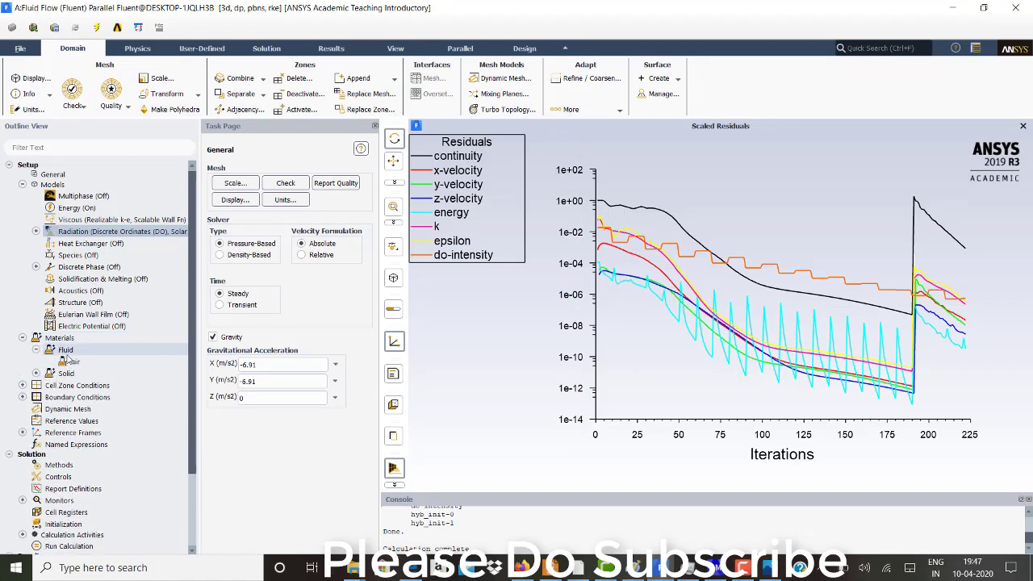
click(71, 363)
double_click(71, 362)
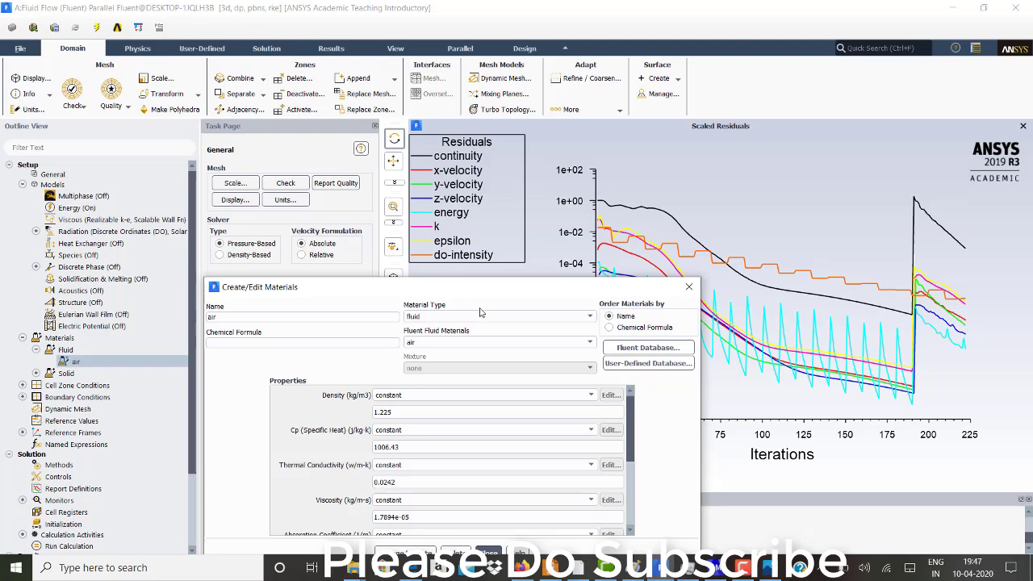
drag(488, 299, 448, 114)
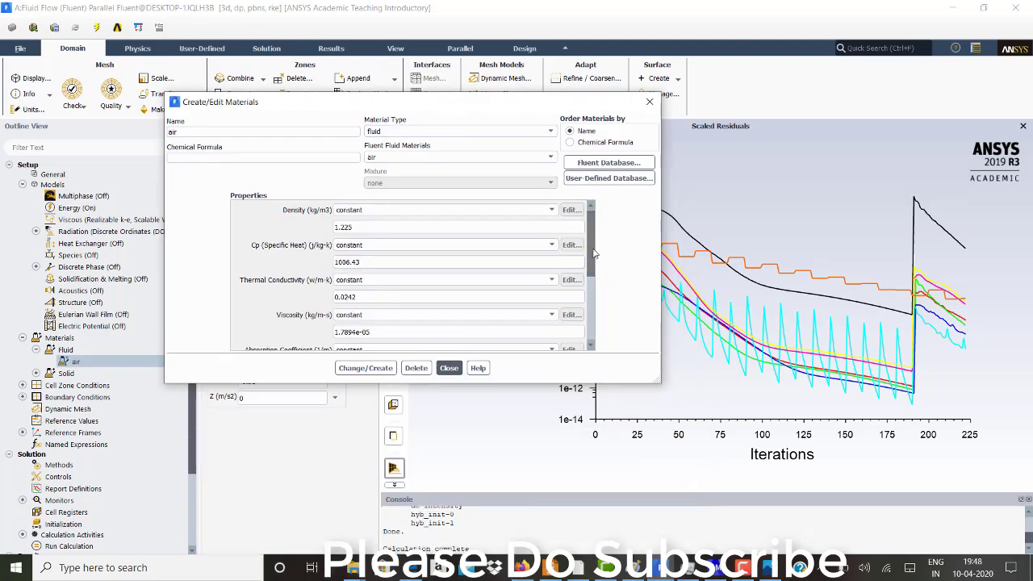
drag(594, 256, 603, 317)
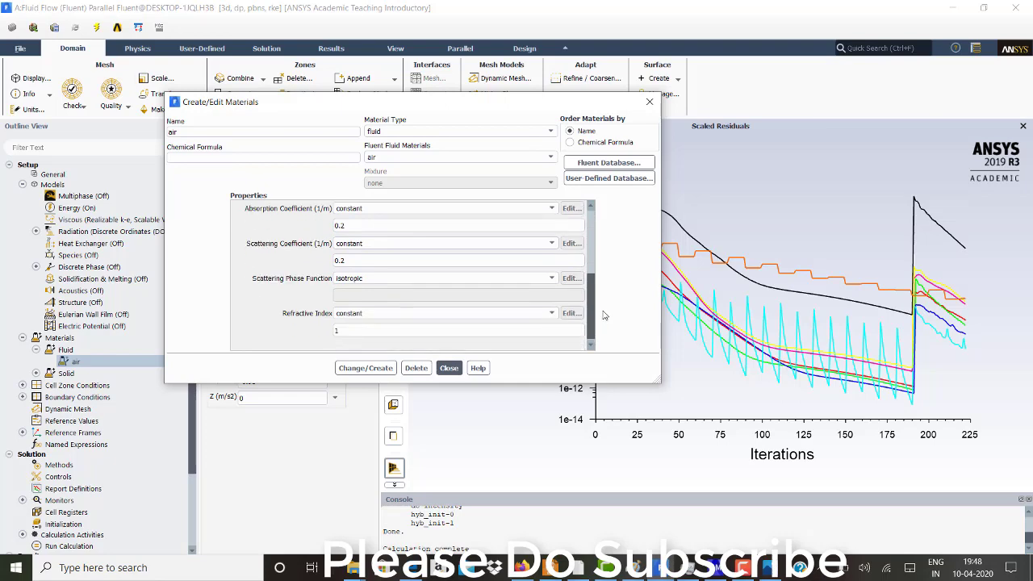
Step: Return to the radiative heat transfer page and scroll to equation 5.3-1's coefficient definitions
click(525, 568)
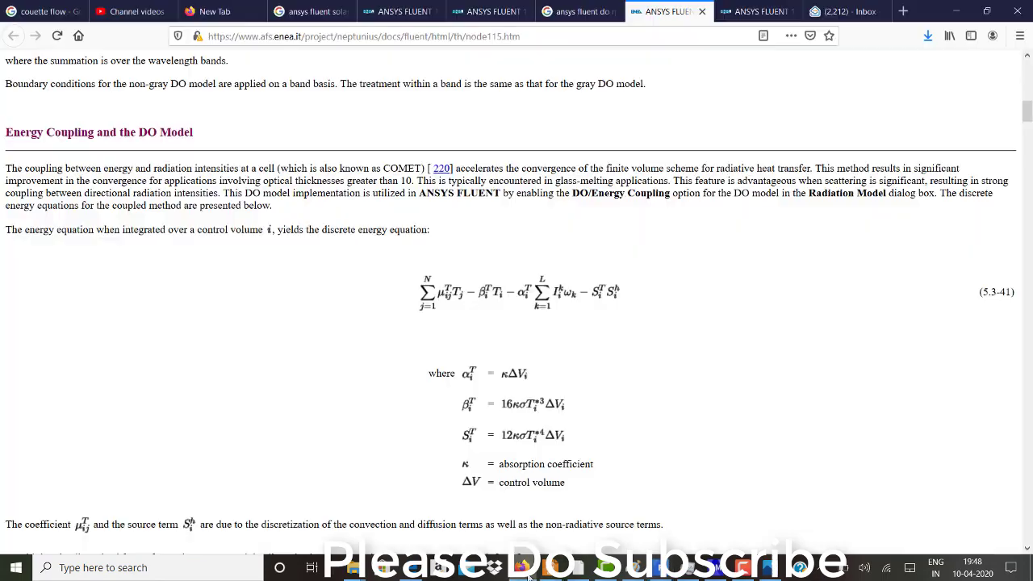
click(488, 12)
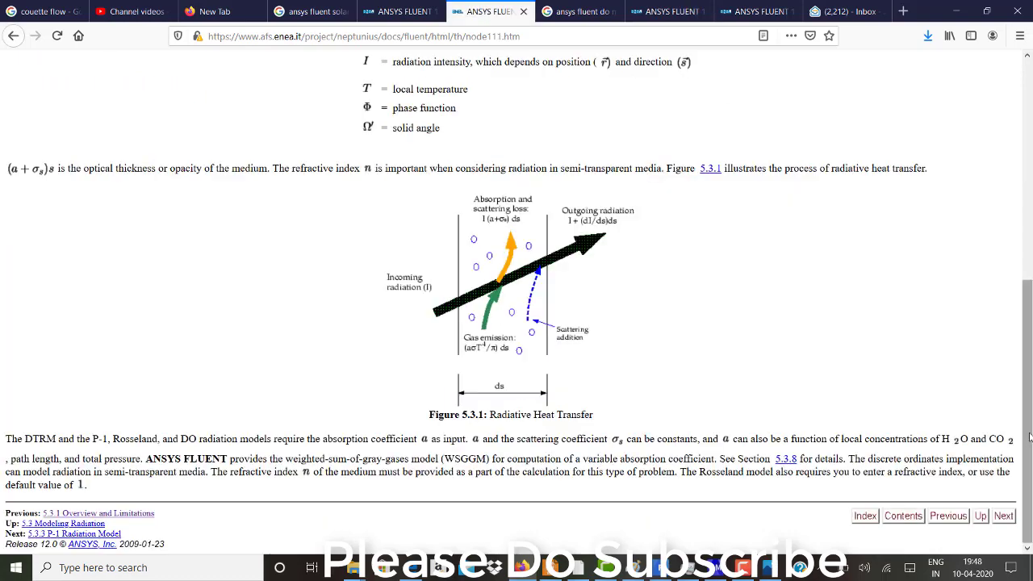
drag(1029, 436, 1022, 226)
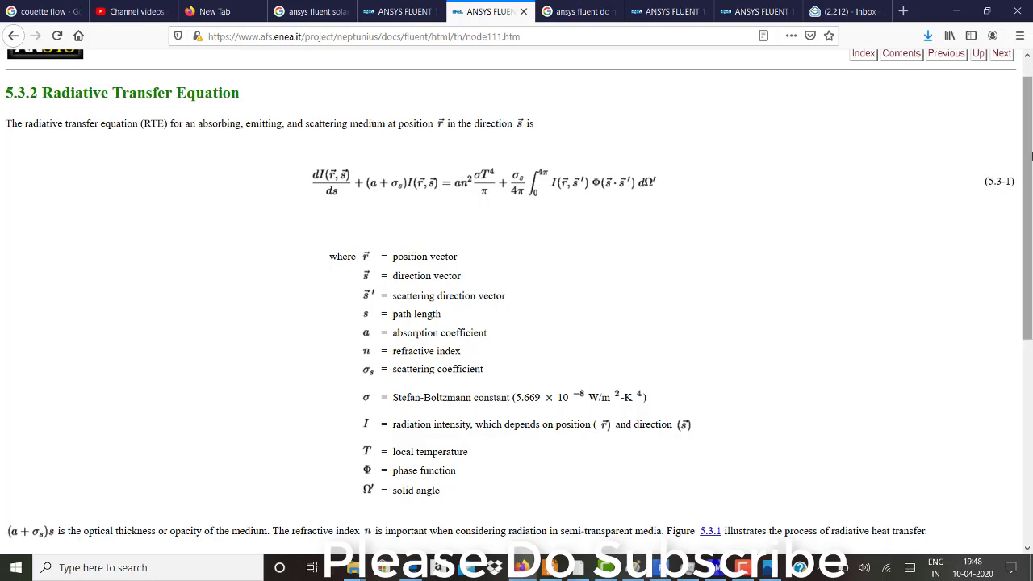
drag(1031, 155, 1031, 235)
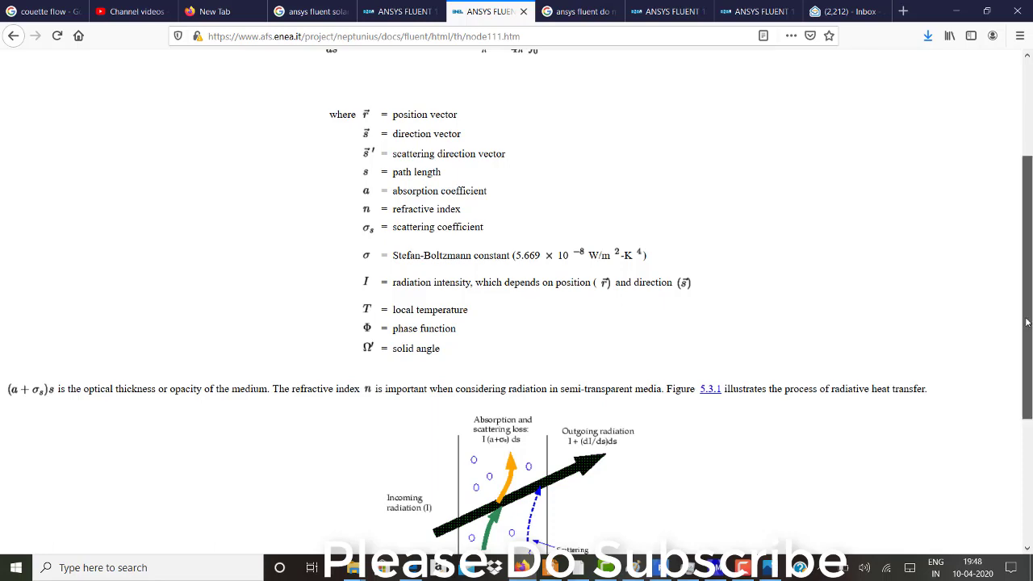
scroll(893, 175, up, 3)
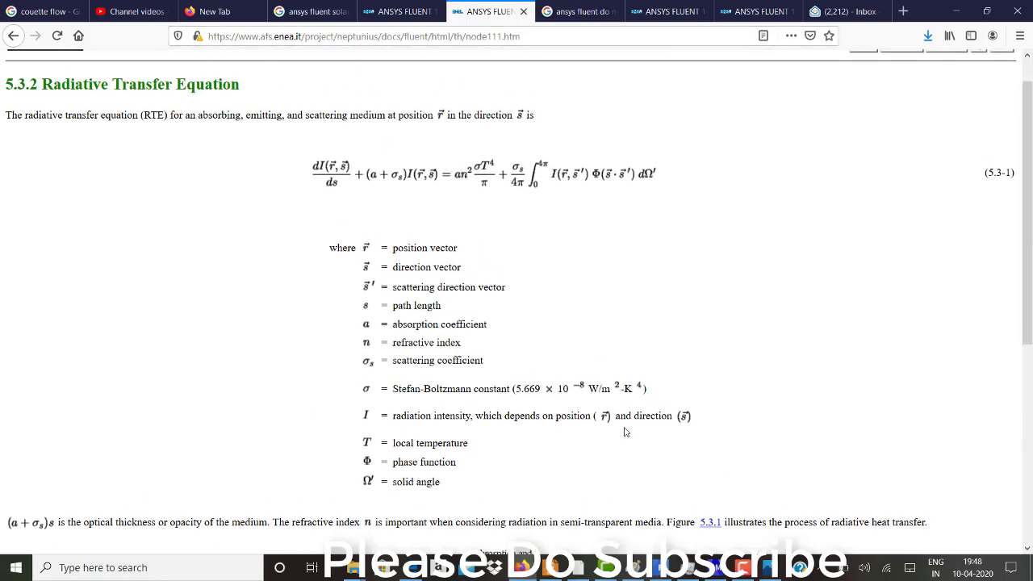
Step: Check air's 0.2 scattering and absorption coefficients in Fluent, then return to equation 5.3-1
click(664, 574)
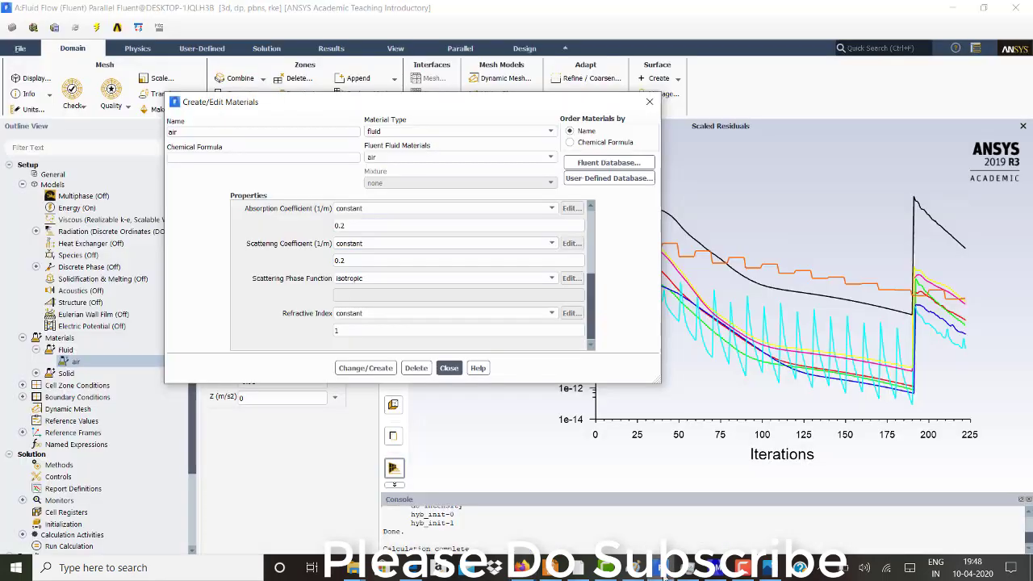
click(374, 259)
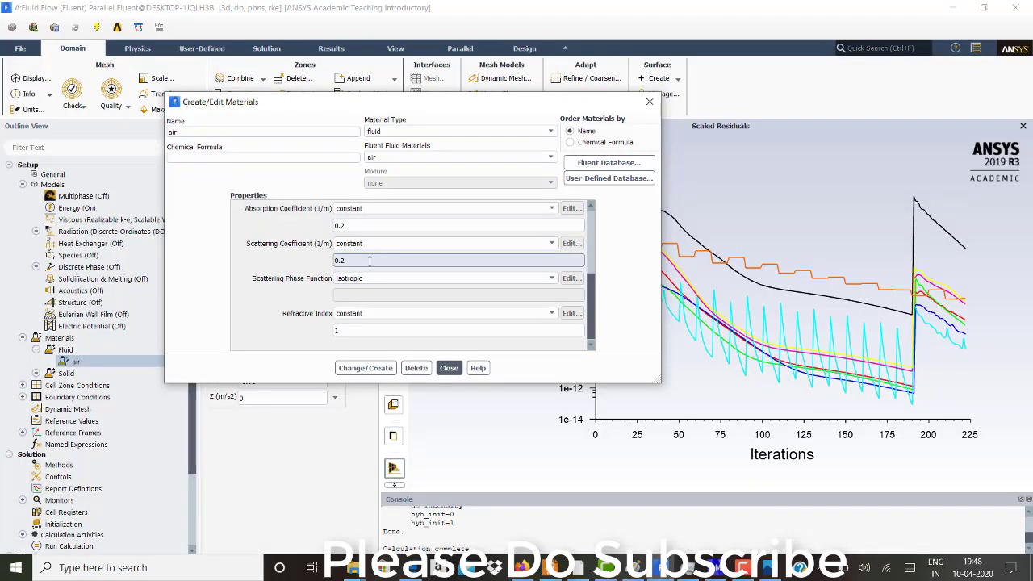
click(352, 227)
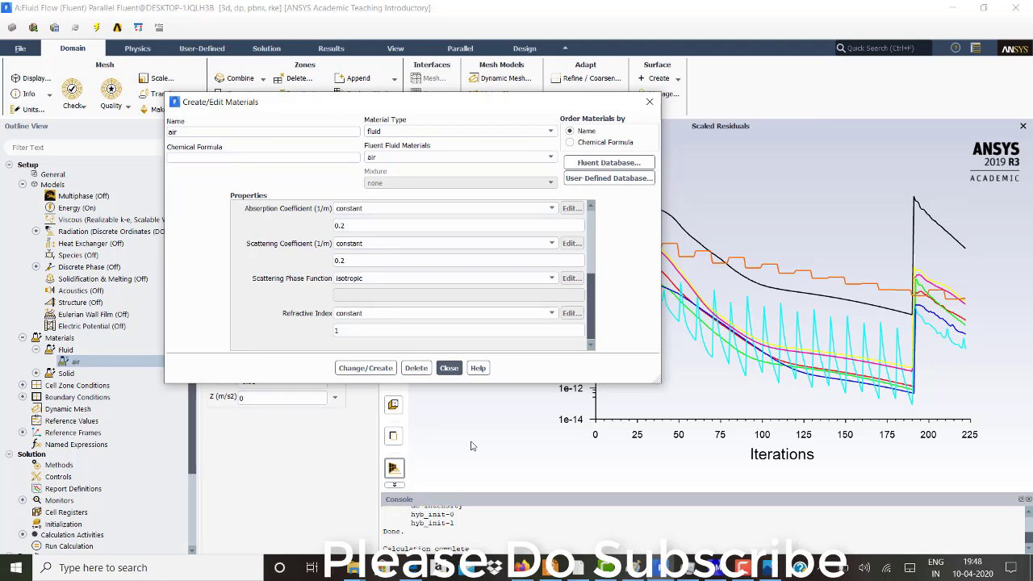
key(alt+Tab)
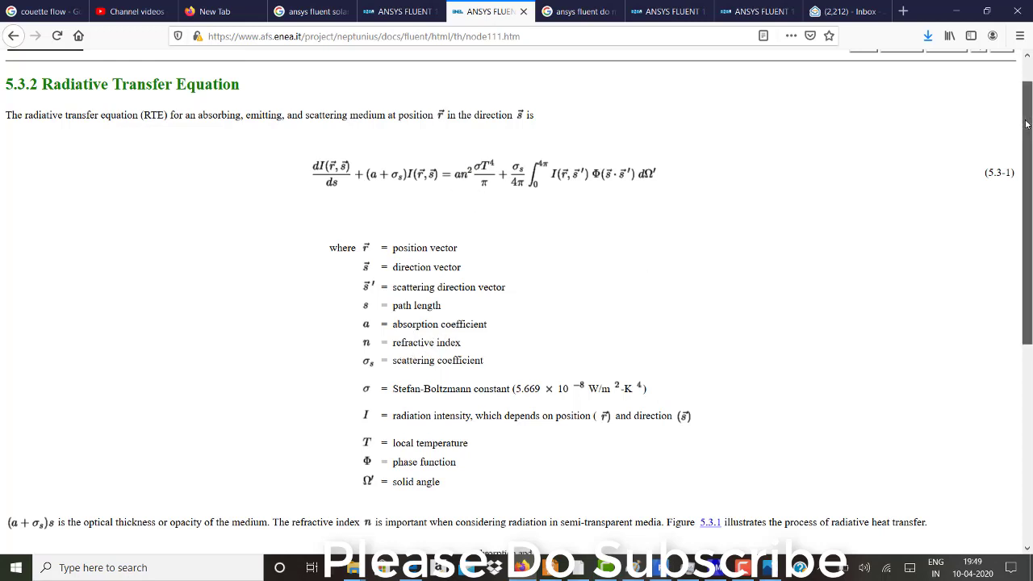
Step: Switch to the DO energy coupling documentation page, then return to air's material properties in Fluent
drag(1027, 124, 1031, 181)
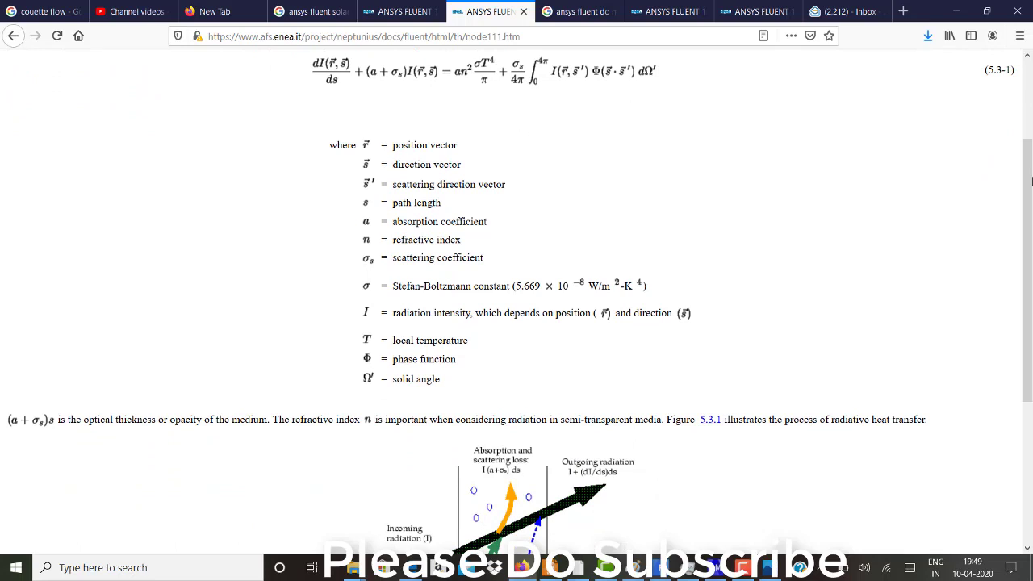
drag(1031, 181, 1031, 235)
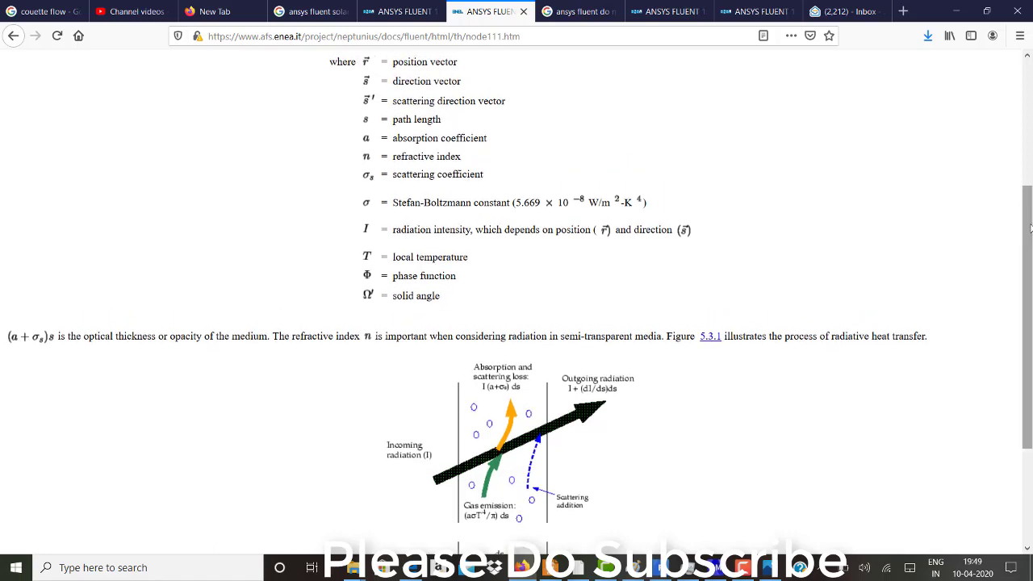
click(693, 11)
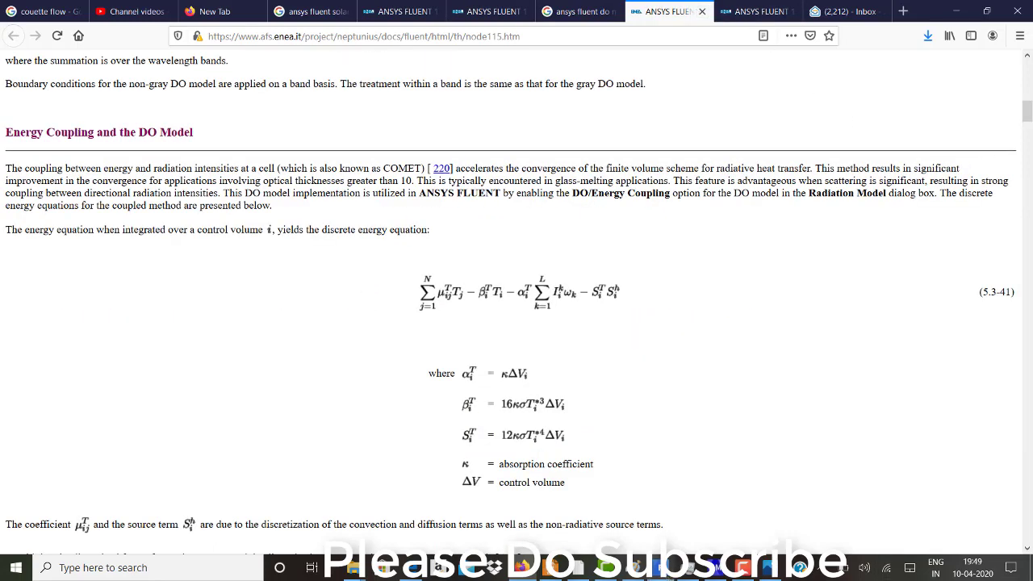
click(638, 533)
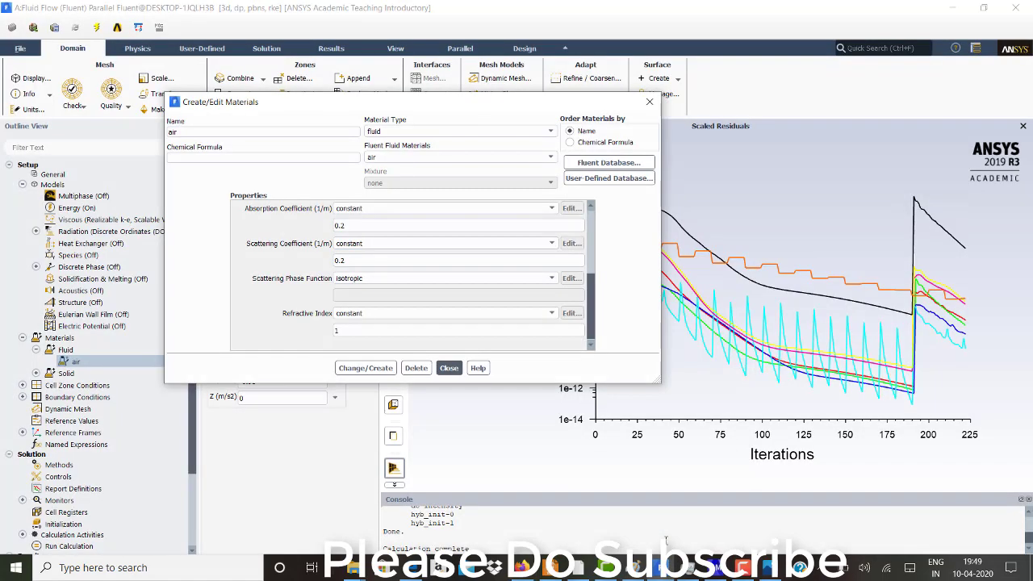
Step: Close the air material editor, reopen the DO Radiation Model dialog, then return to the DO documentation
click(648, 102)
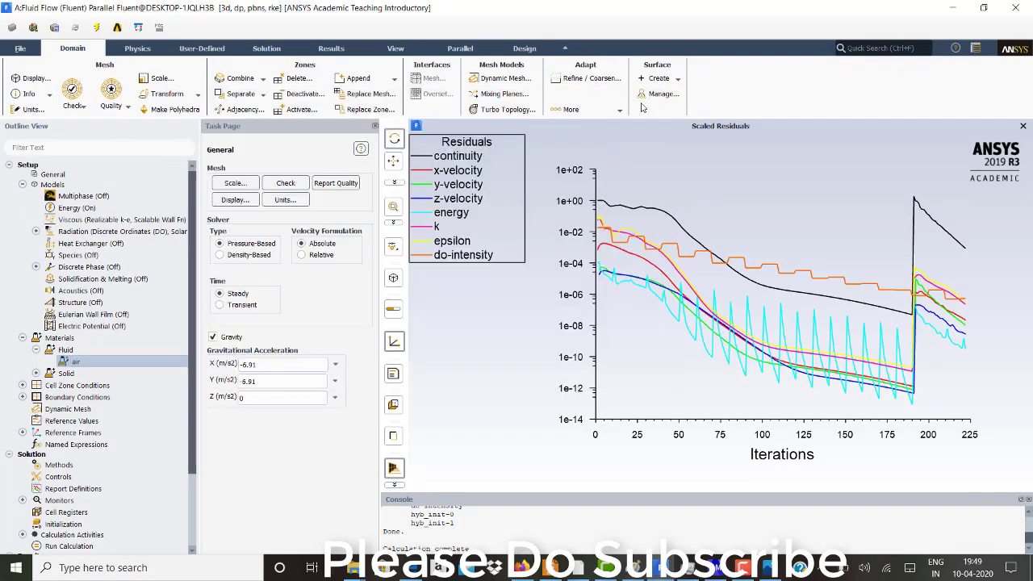
double_click(137, 232)
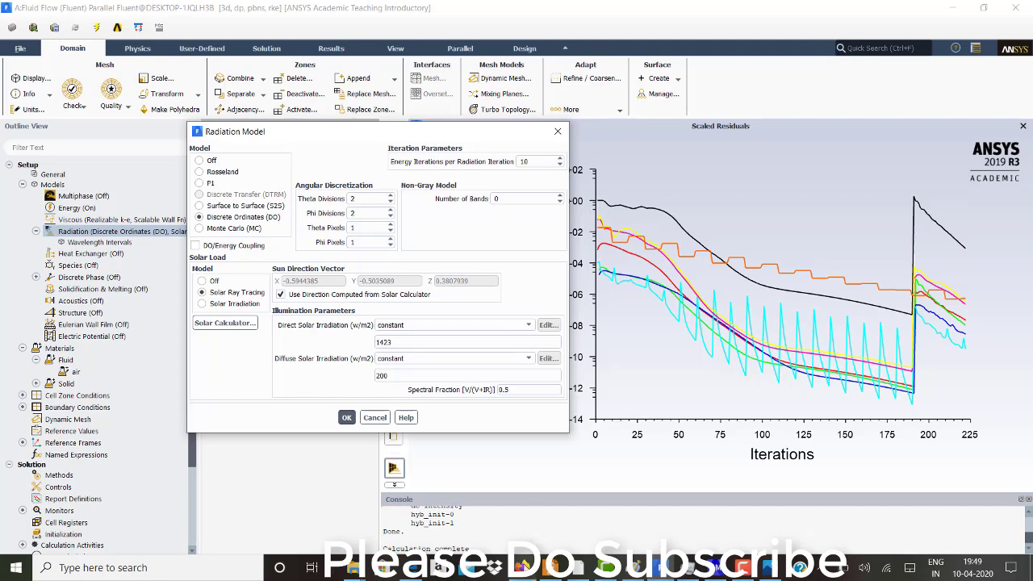
key(alt+Tab)
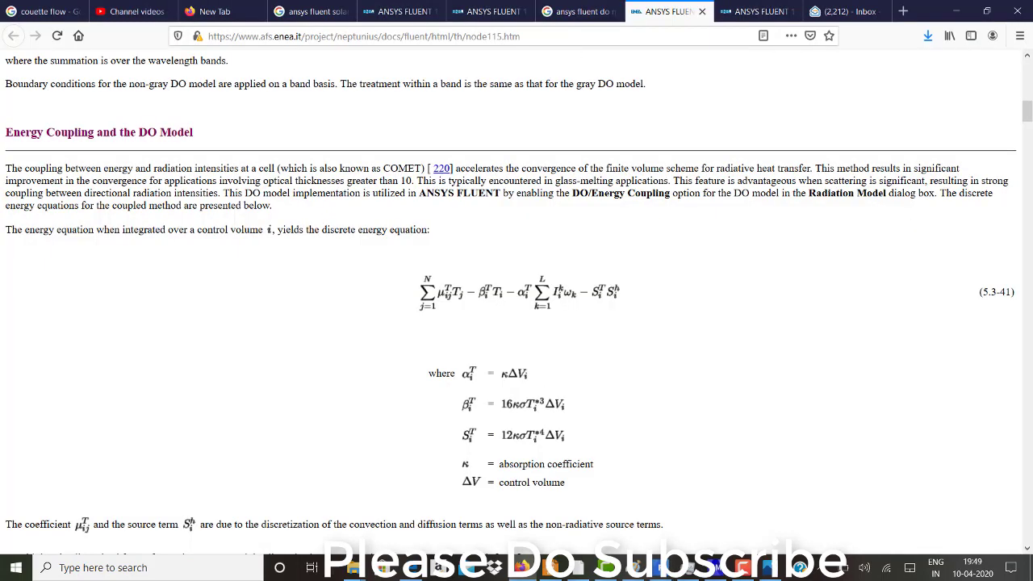
Step: Return to the DO model page and scroll through Figures 5.3.6 and 5.3.7 to Anisotropic Scattering
click(759, 11)
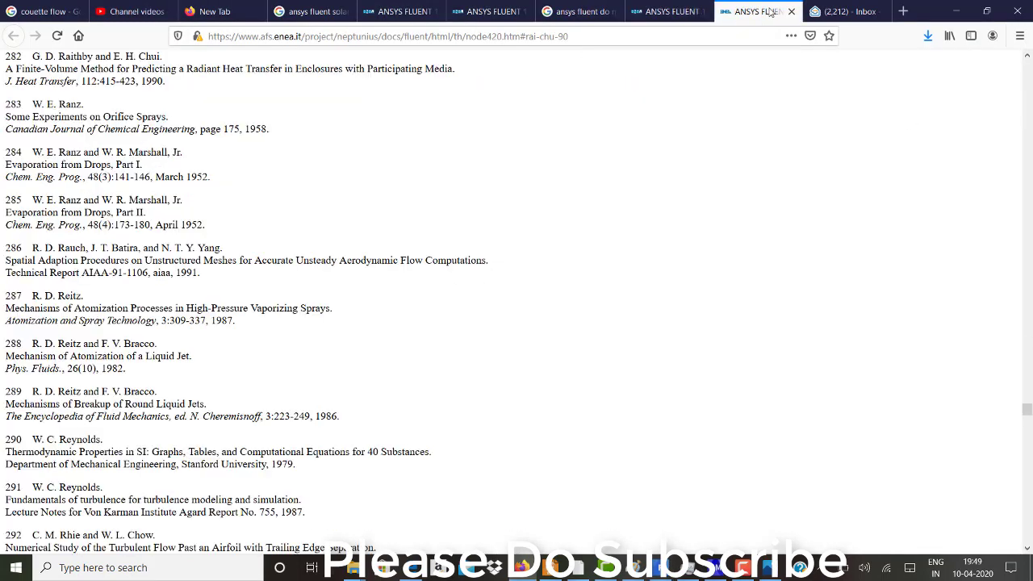
click(674, 10)
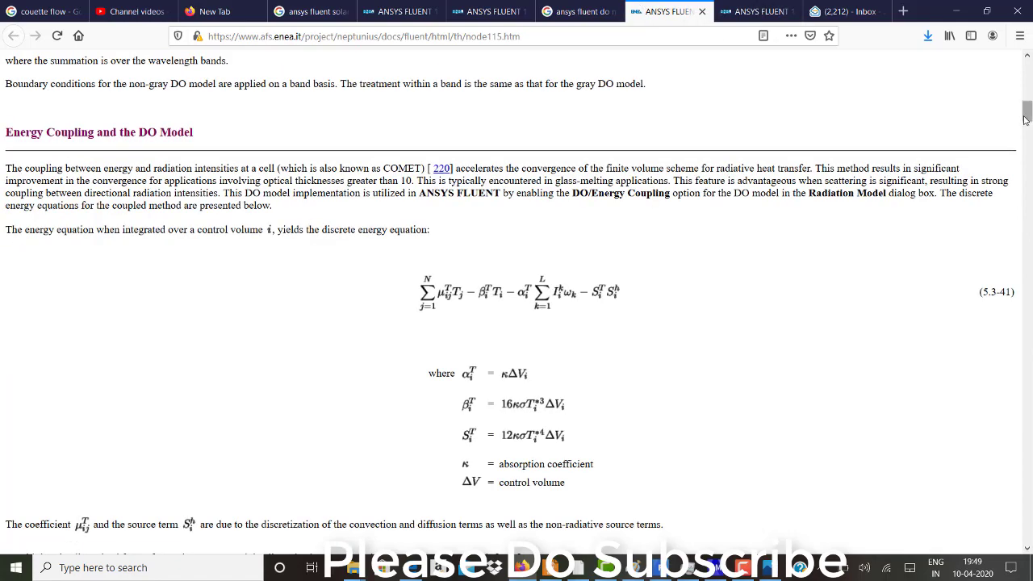
drag(1027, 111, 1028, 172)
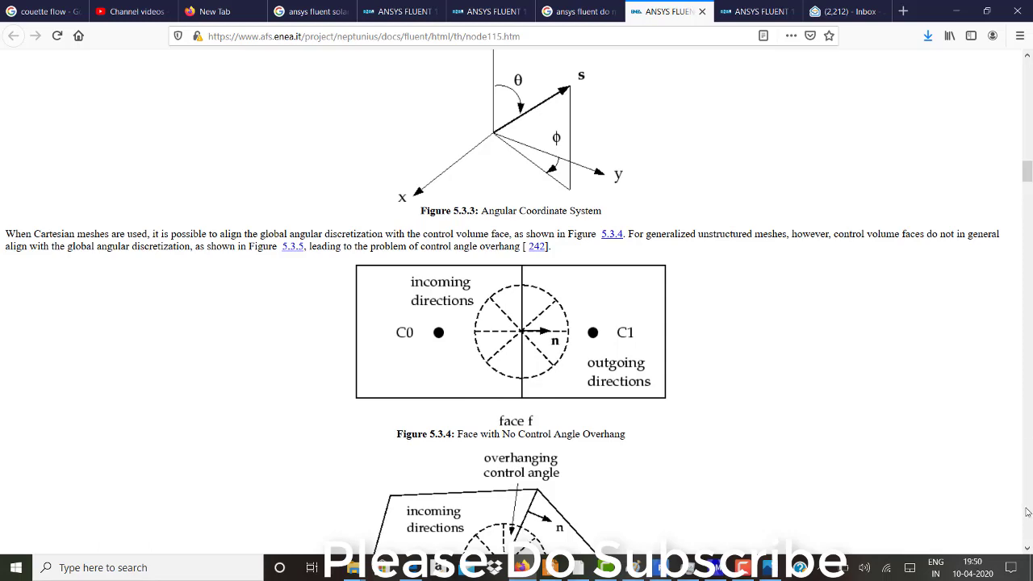
scroll(1027, 550, down, 5)
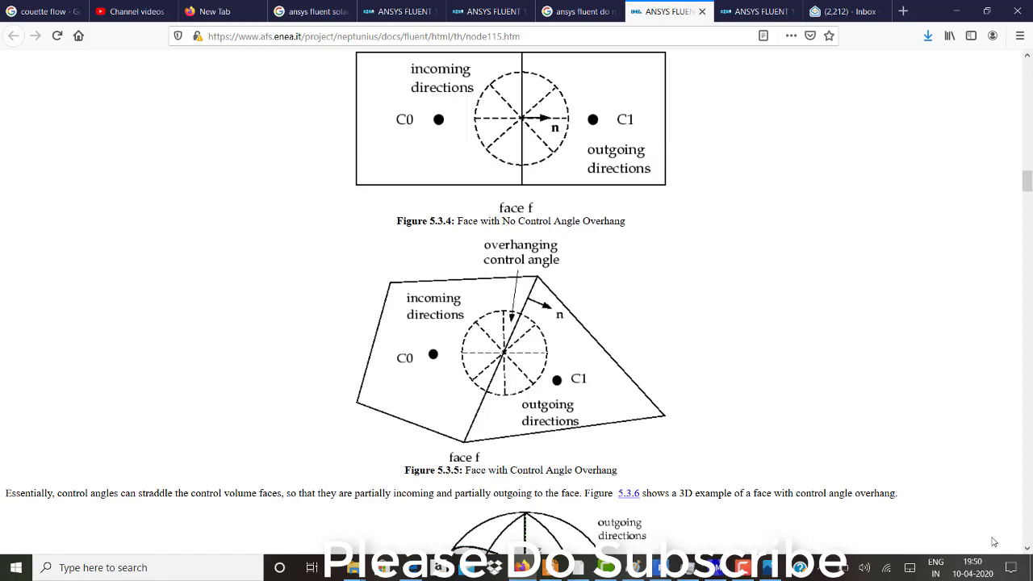
click(1027, 550)
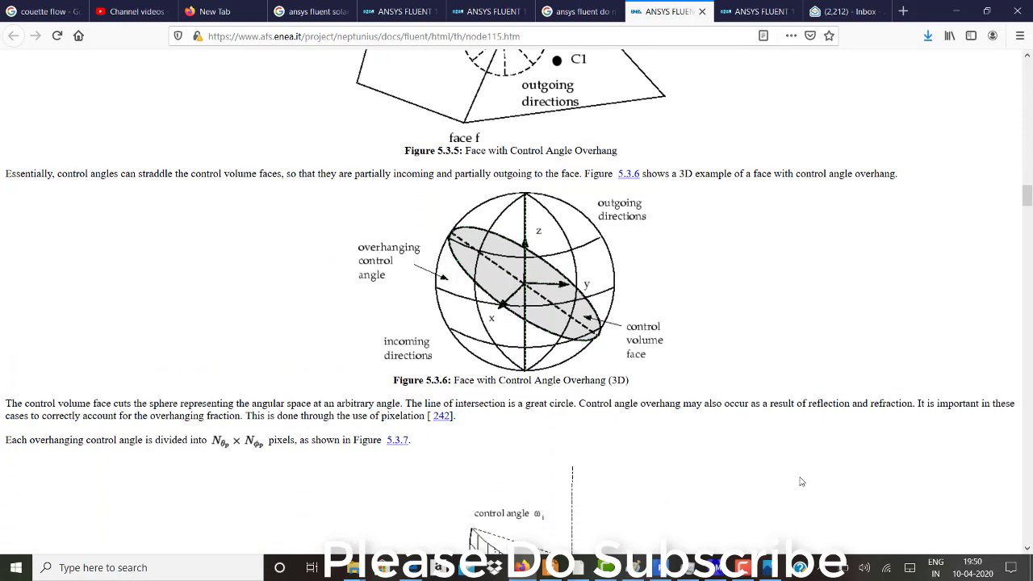
click(1027, 550)
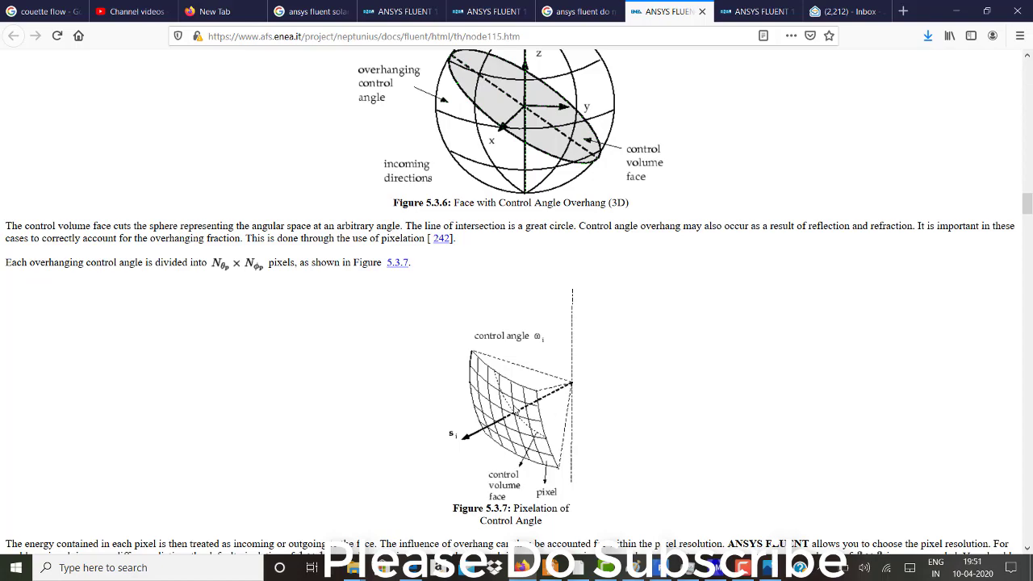
click(1027, 551)
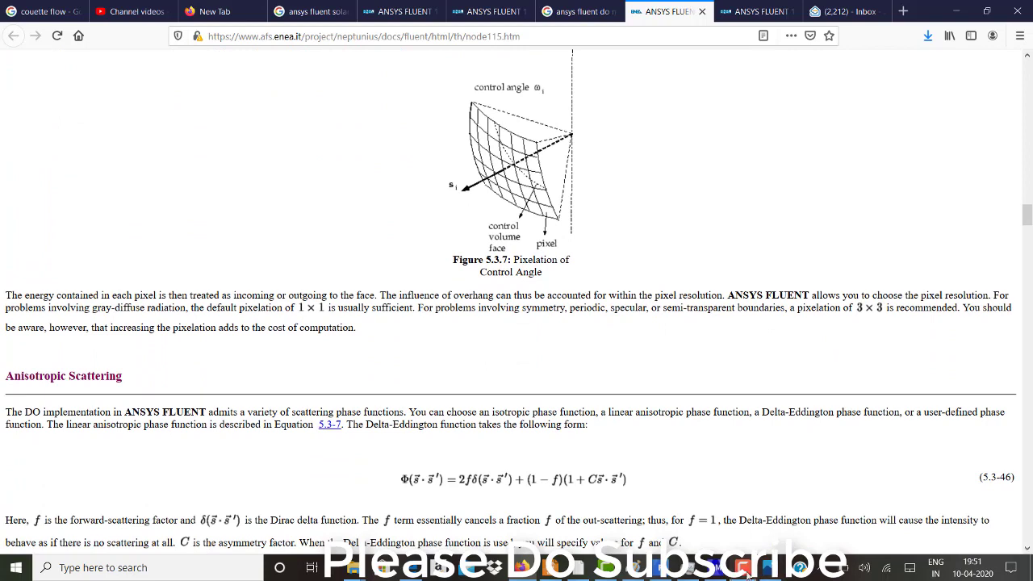
Step: Compare the pixelation text with Fluent's Radiation Model pixel settings, then go back to the documentation
mouse_move(730, 576)
mouse_move(675, 569)
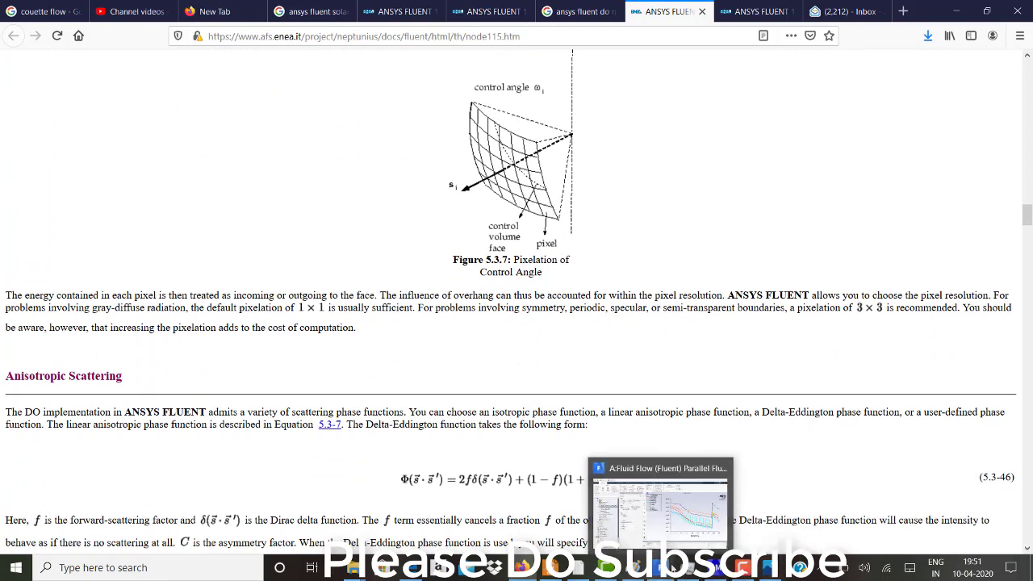
click(674, 569)
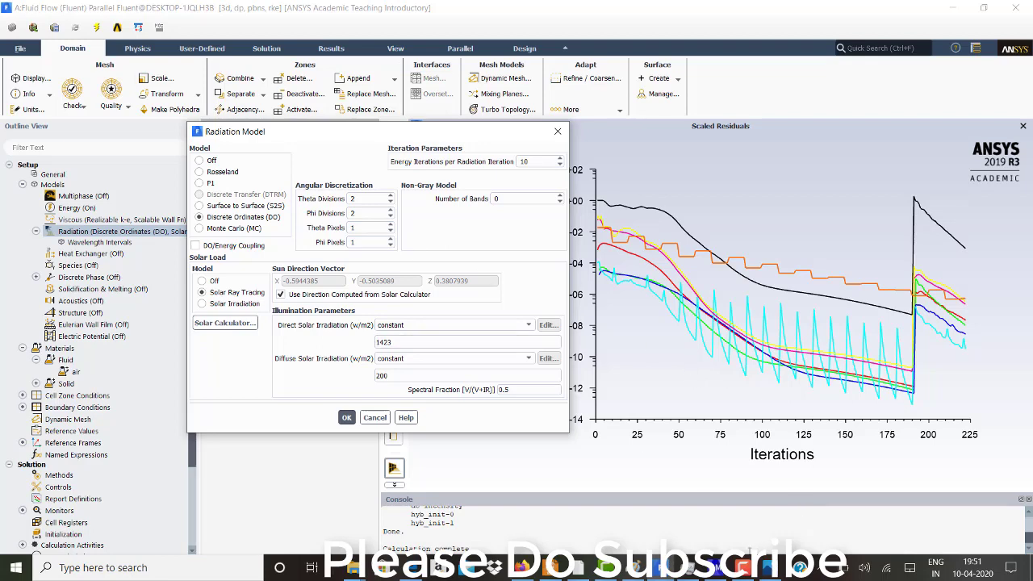
click(524, 568)
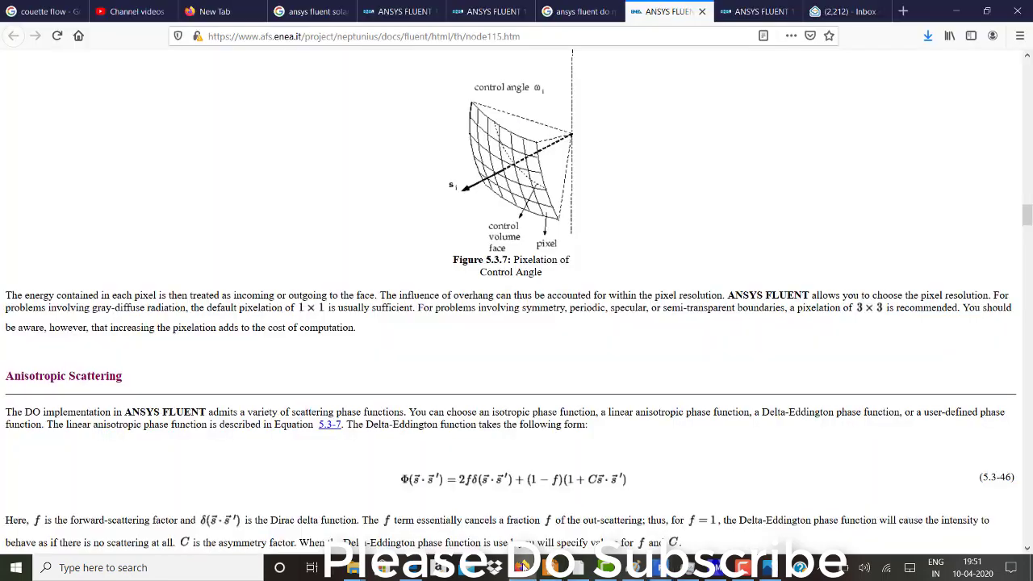
Step: Scroll back up to re-read control-angle Figures 5.3.3–5.3.6
click(1027, 55)
scroll(1027, 55, up, 5)
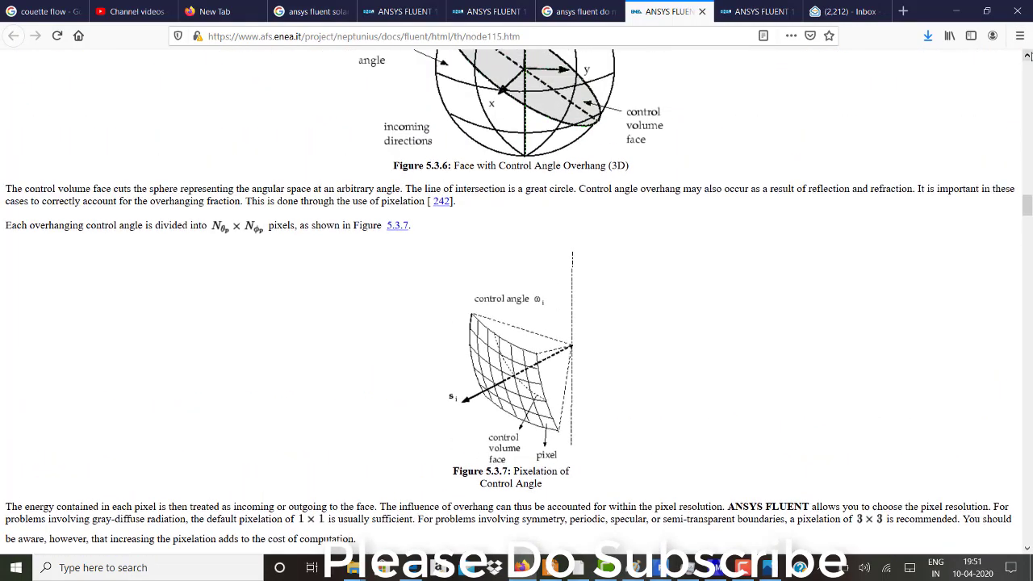
scroll(1027, 55, up, 9)
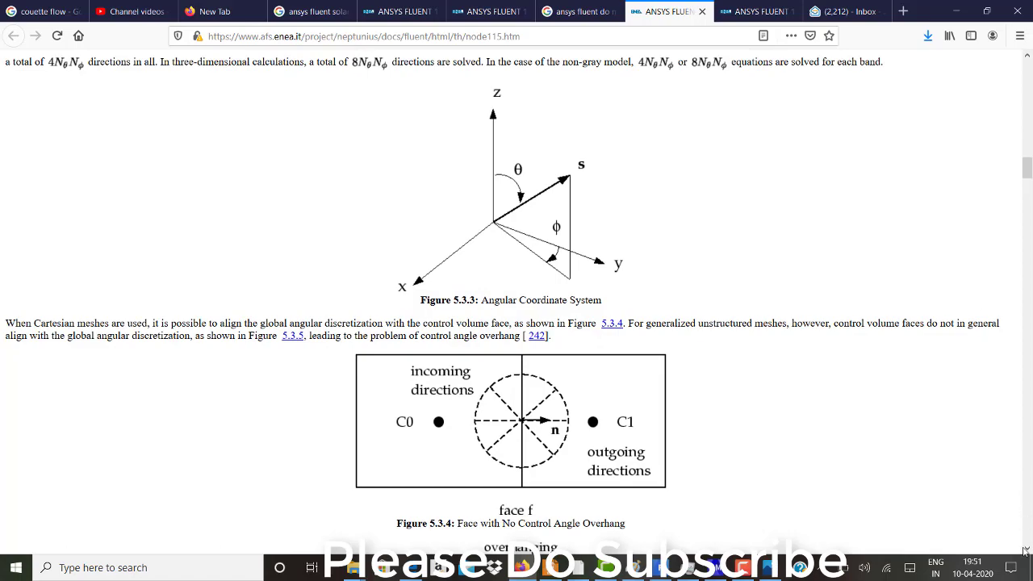
Step: Scroll past Anisotropic Scattering down to the Particulate Effects in the DO Model section
scroll(1026, 550, down, 5)
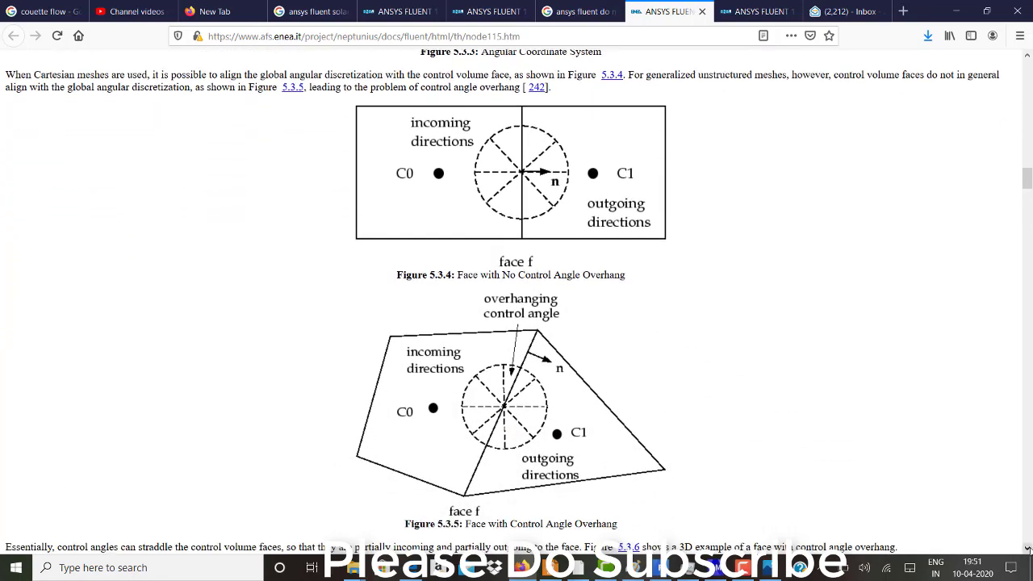
scroll(1027, 550, down, 8)
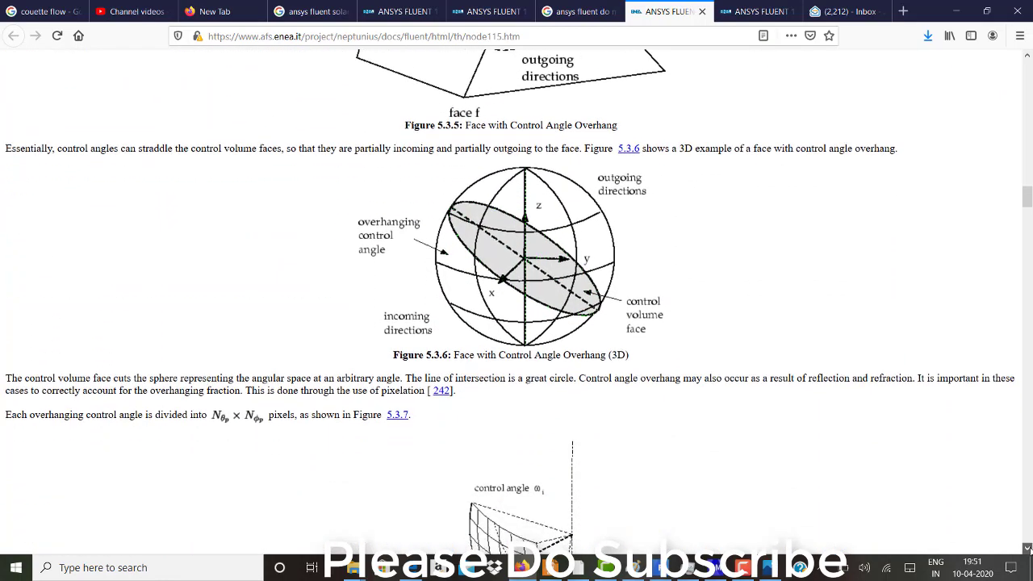
scroll(1027, 550, down, 4)
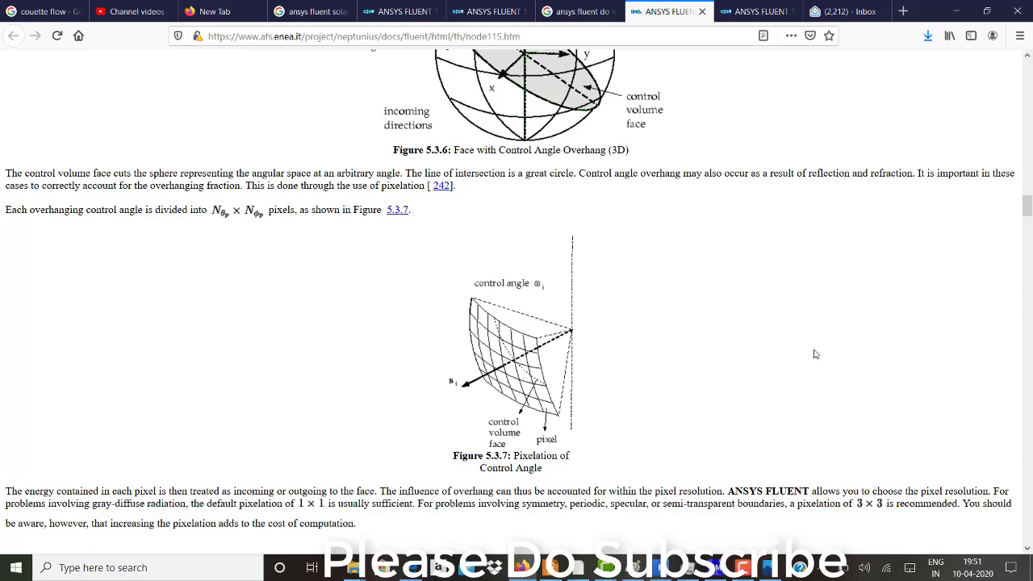
click(1027, 550)
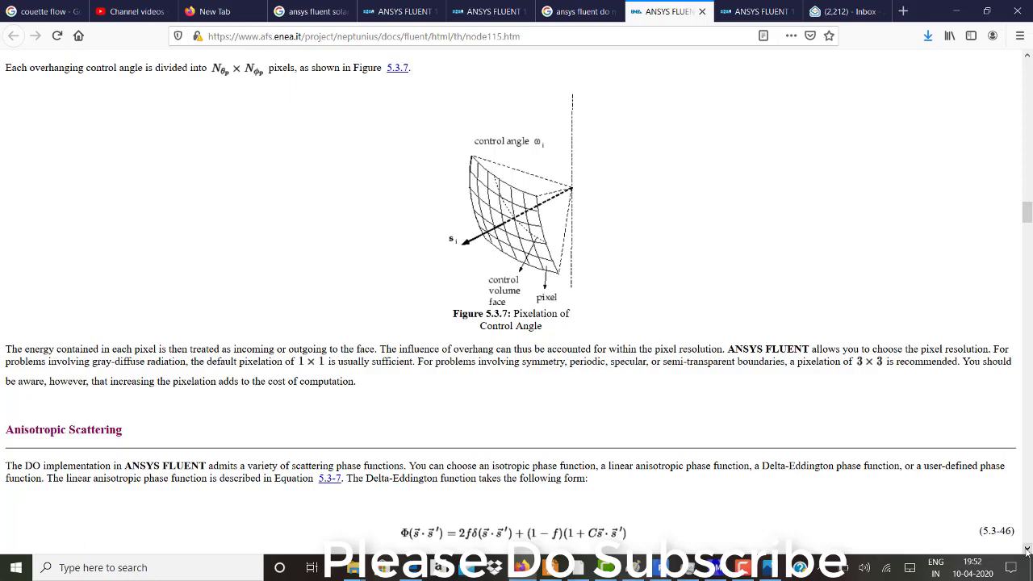
scroll(1027, 549, down, 5)
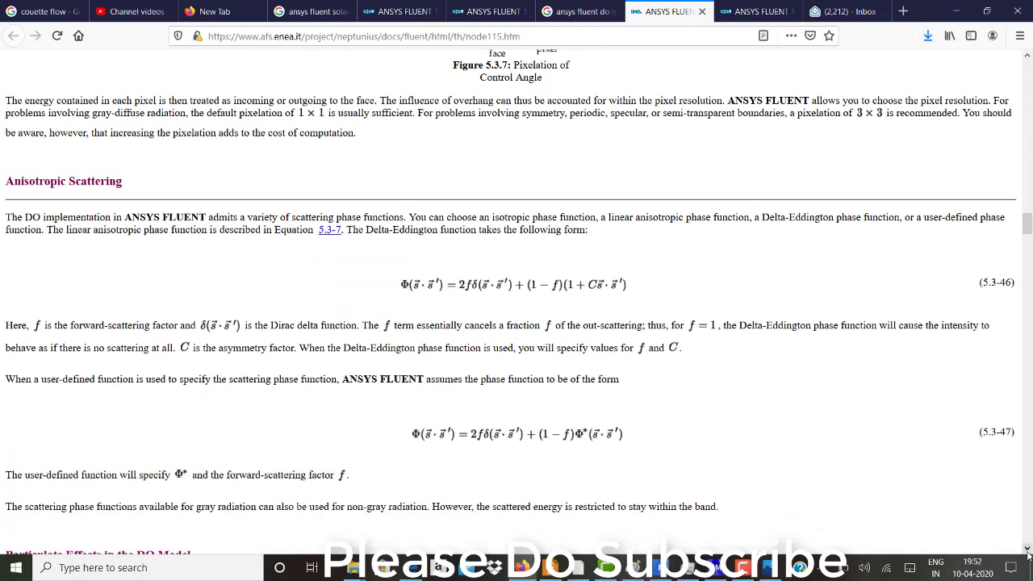
scroll(1029, 552, down, 5)
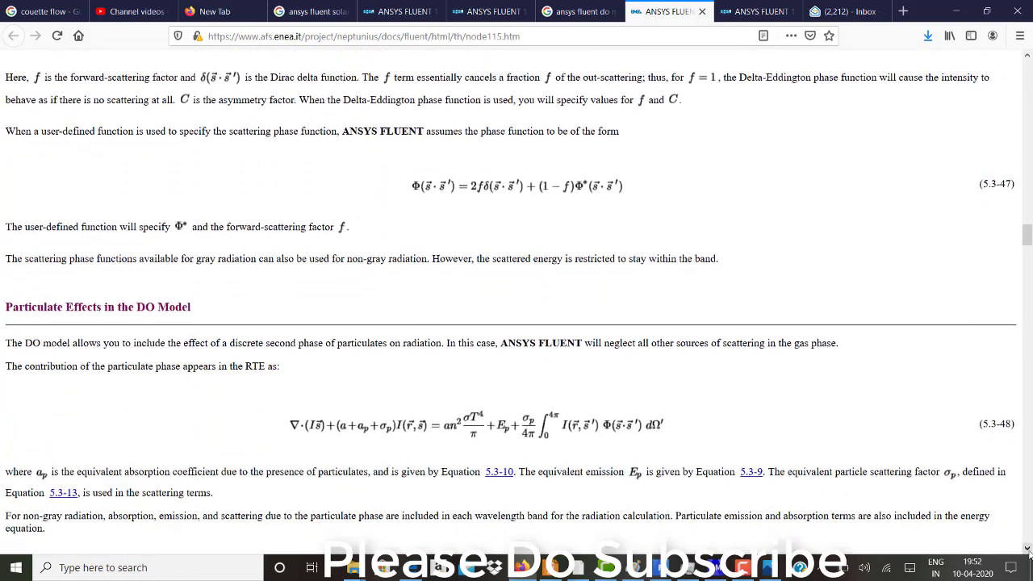
Step: Open Fluent's Solar Calculator and check its latitude 28.7 and timezone 5.5 inputs
click(955, 11)
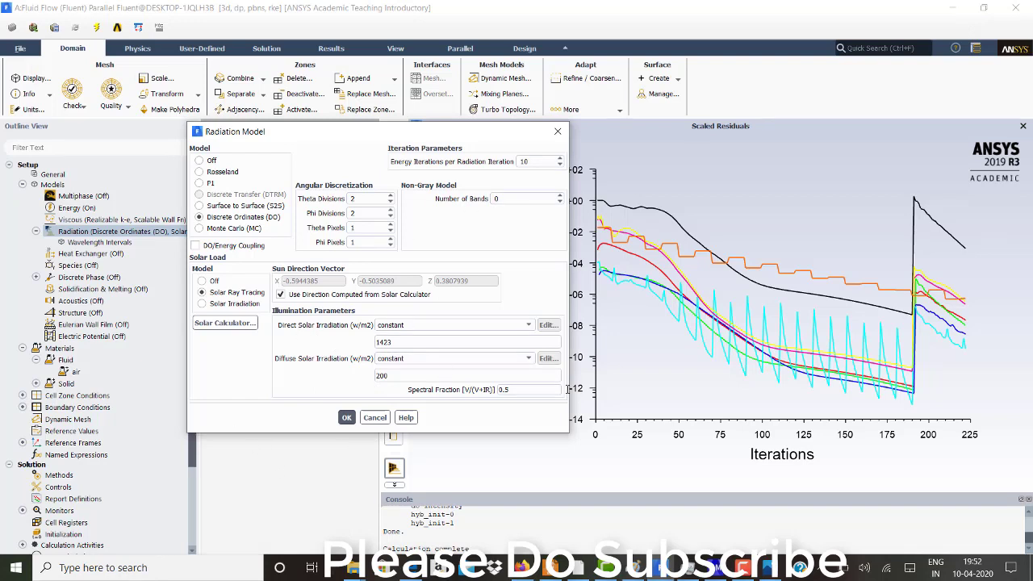
click(248, 323)
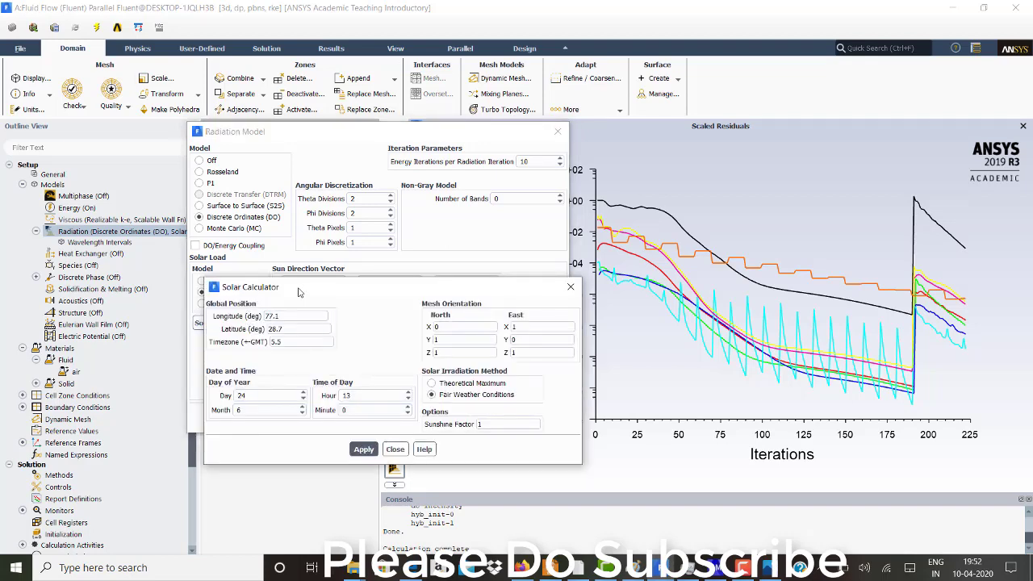
drag(297, 293, 360, 106)
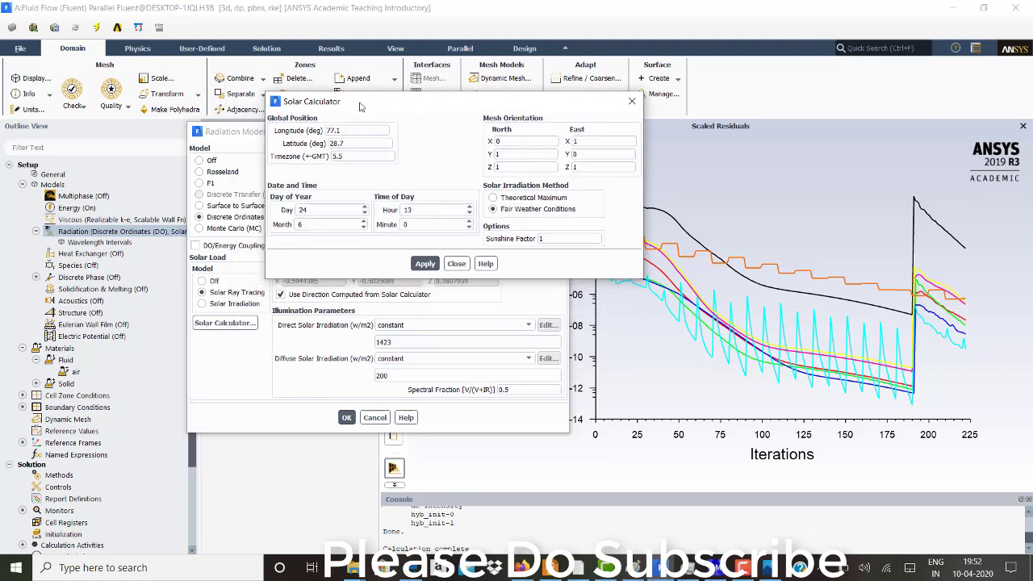
click(342, 143)
click(340, 156)
Step: Show the Untitled.png sketch of the sun with horizontal and tilted plates in Photos
click(766, 572)
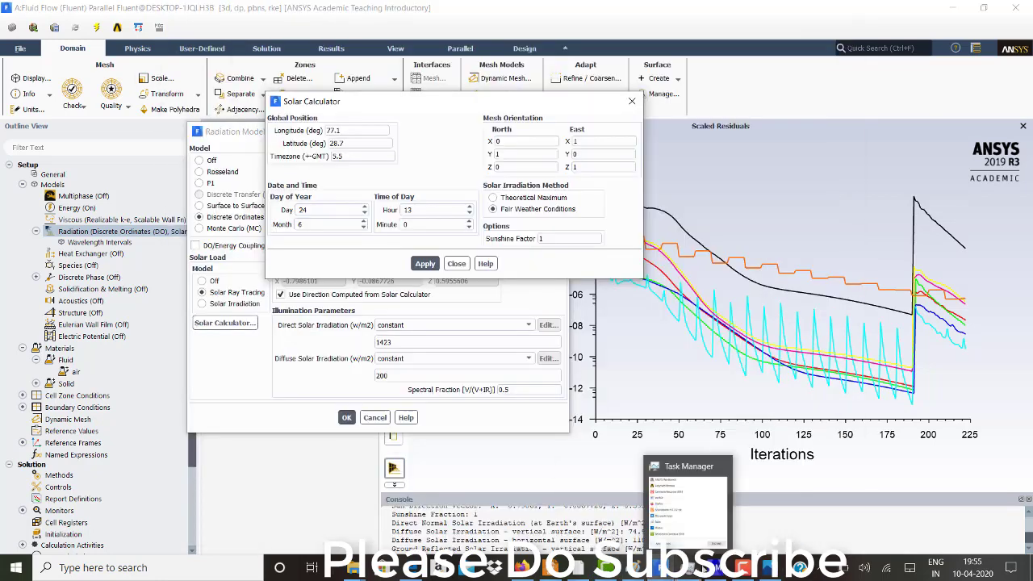
click(768, 574)
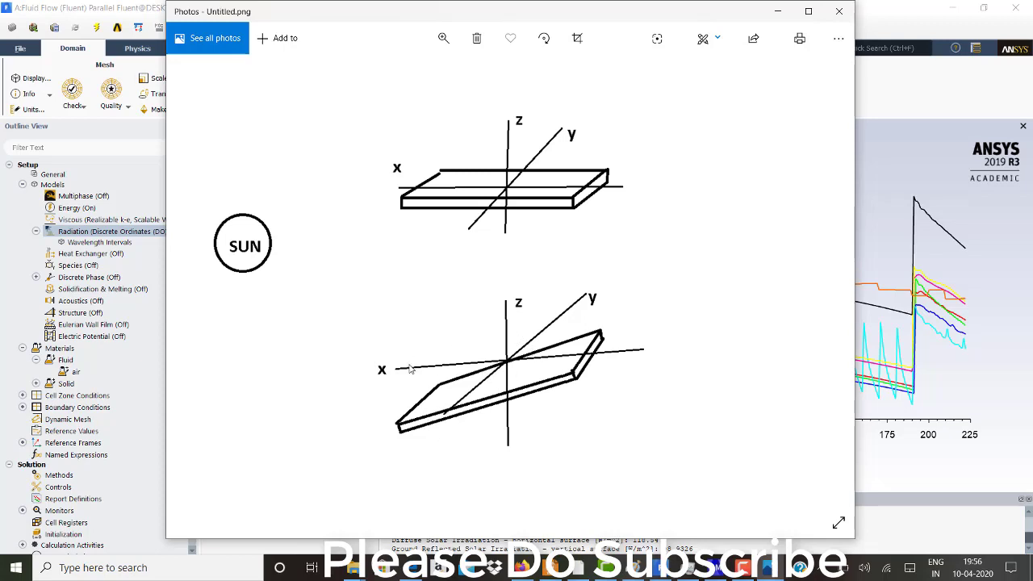
Step: Bring Fluent's Solar Calculator, with North (0, 1, 0), back in front of Photos
click(673, 570)
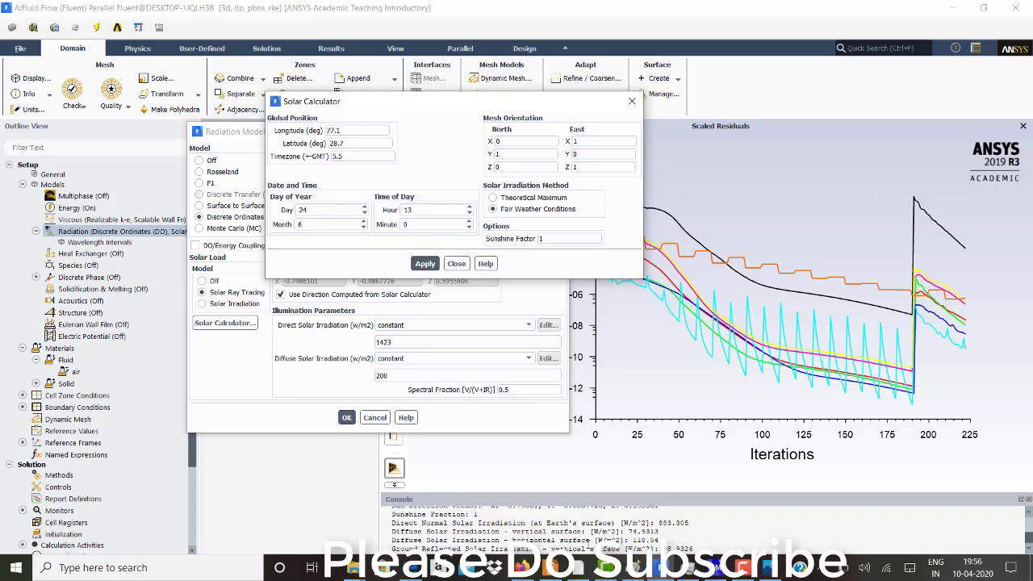
Step: Close the Solar Calculator and accept the DO radiation model with solar ray tracing
click(457, 267)
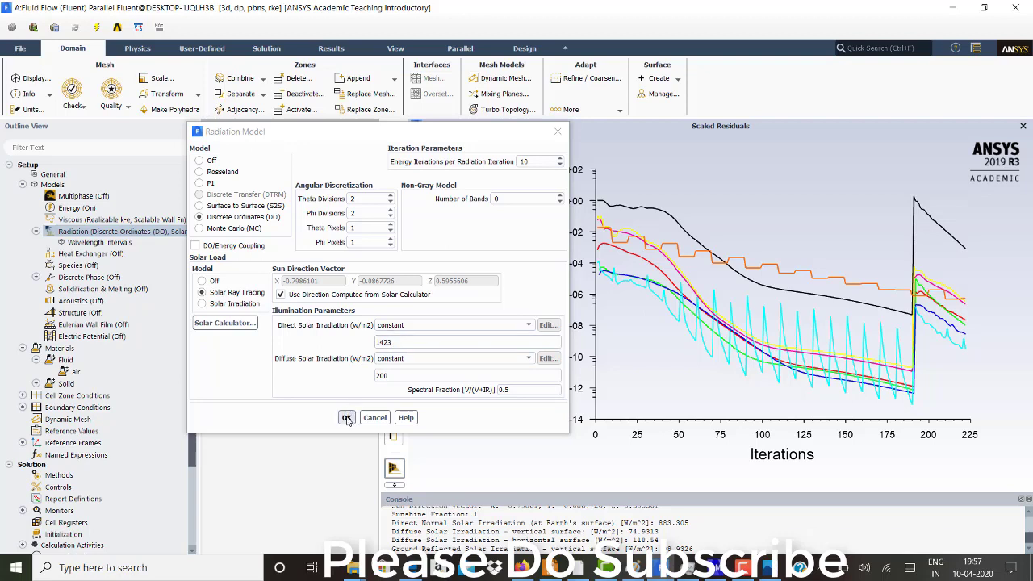
click(347, 418)
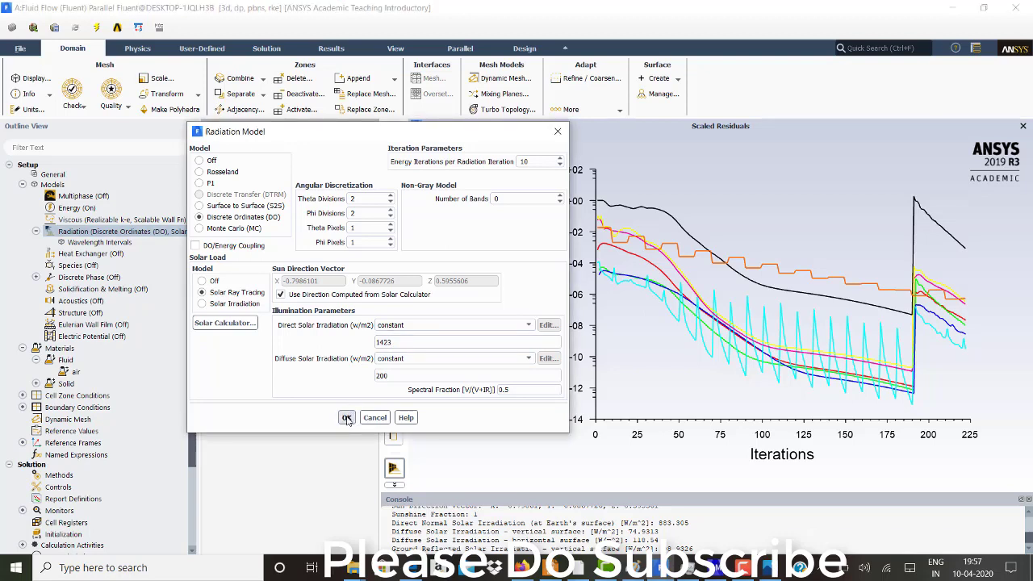
click(346, 419)
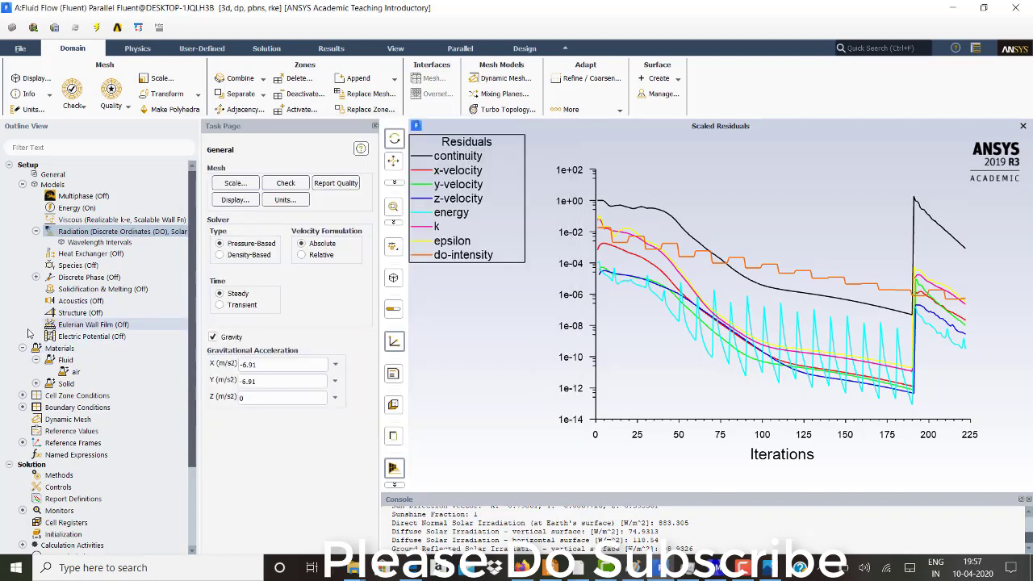
Step: Open and close the solid cell zone's settings under Cell Zone Conditions
click(23, 396)
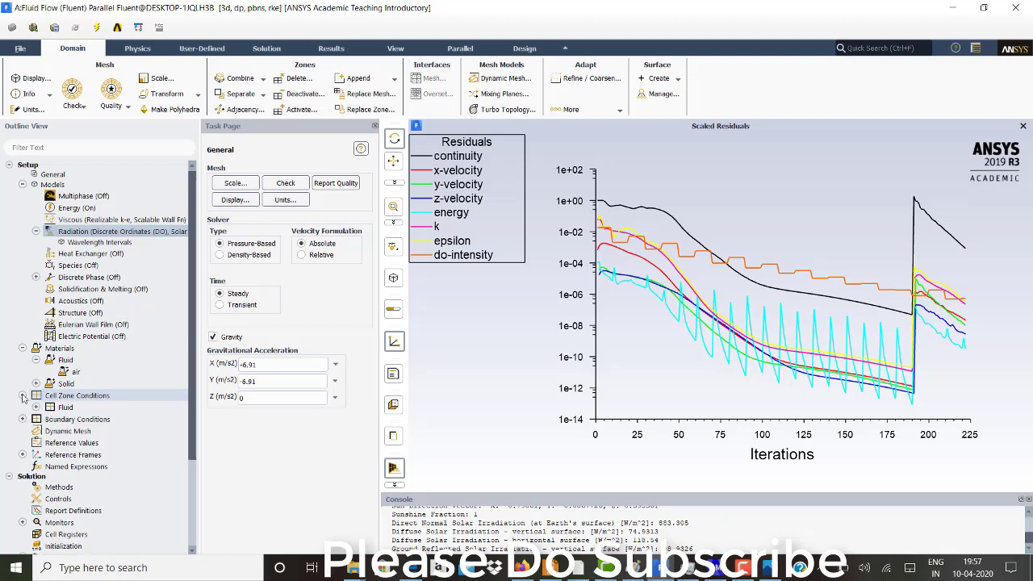
click(35, 408)
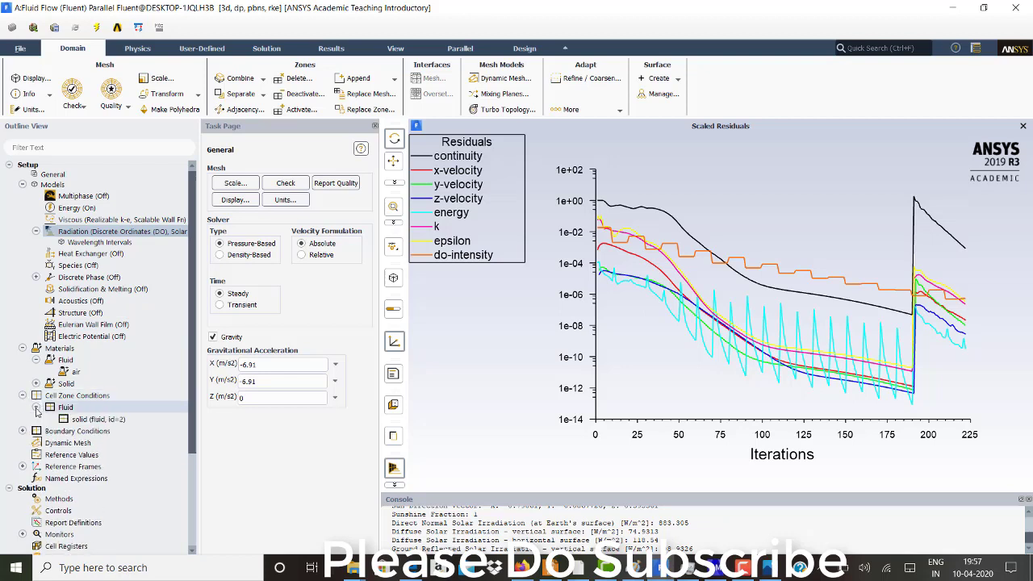
double_click(59, 408)
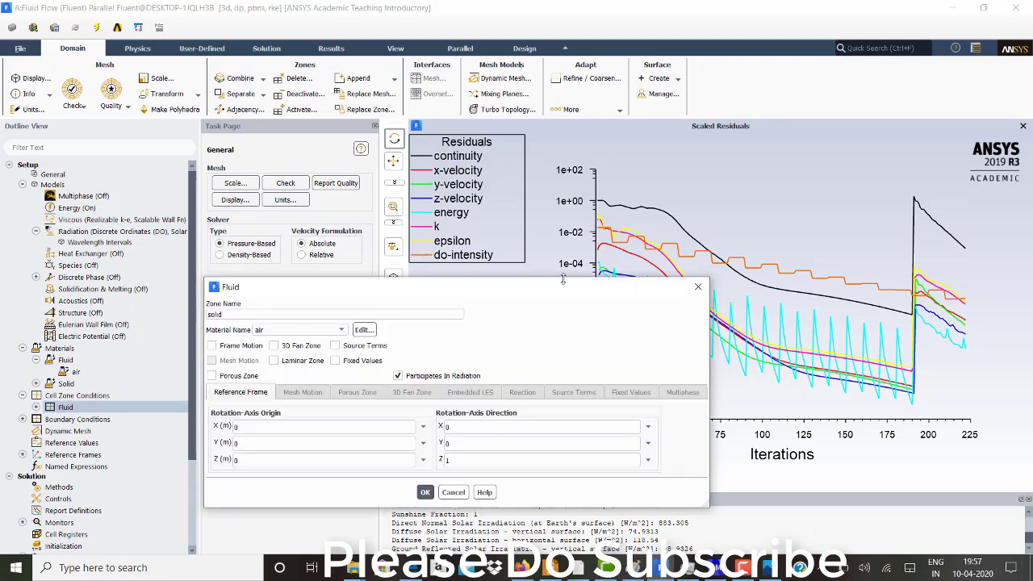
click(698, 287)
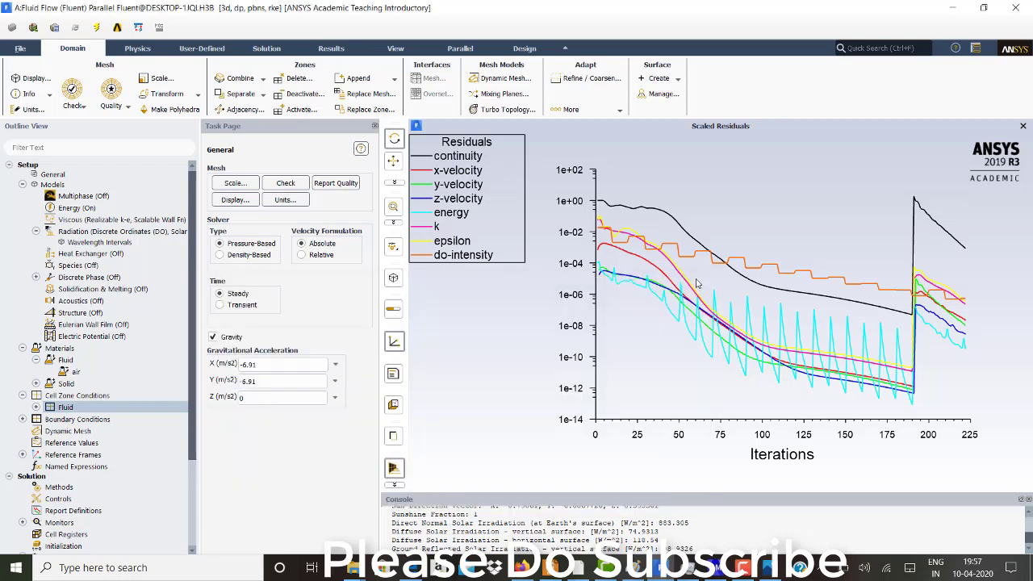
Step: Open the inlet's velocity-inlet settings (2 m/s, 5% intensity) and briefly view the DesignModeler geometry
click(23, 419)
double_click(63, 432)
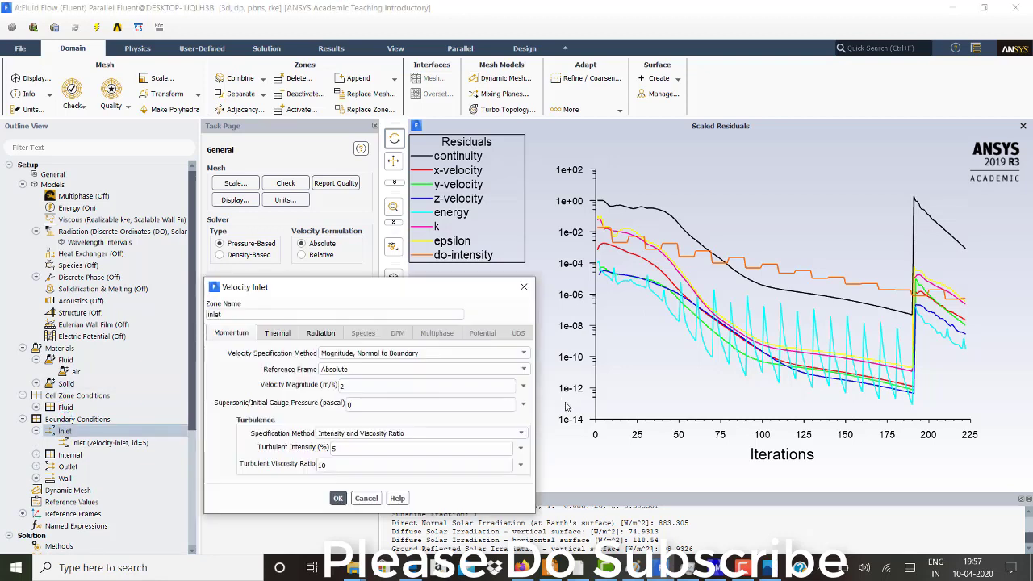
click(706, 568)
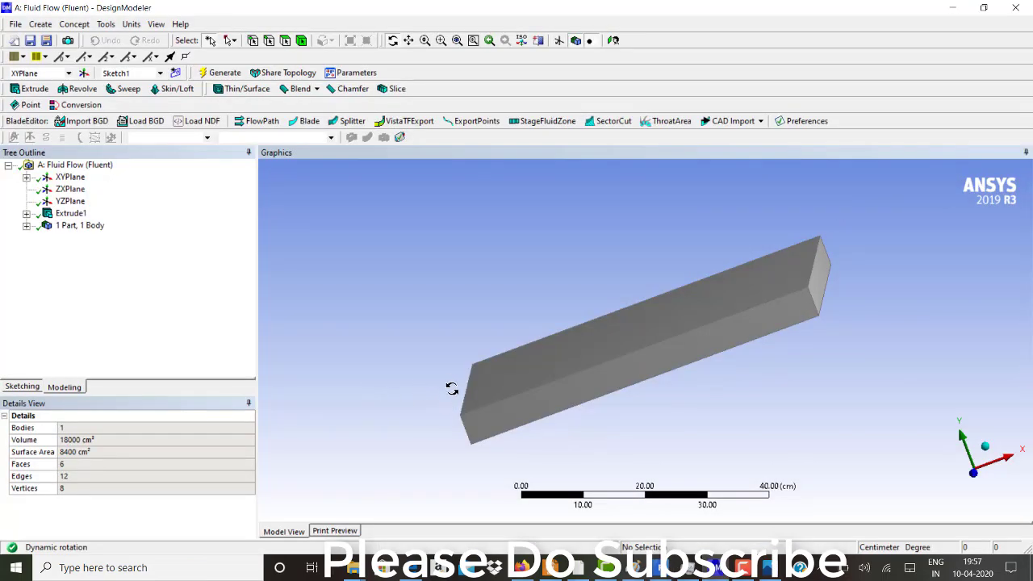
click(953, 7)
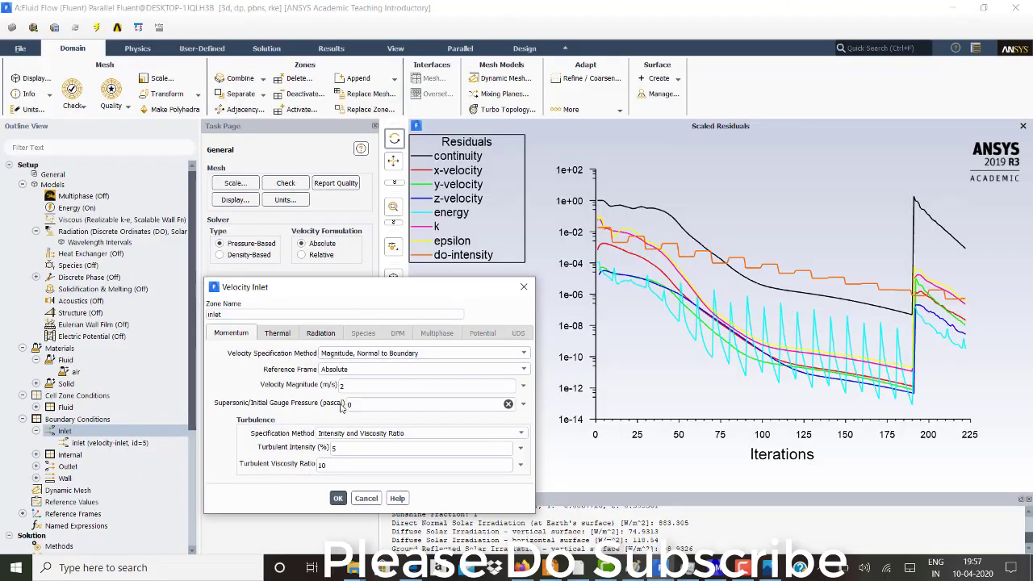
Step: Close the Velocity Inlet and the open wall settings dialogs in Fluent
click(524, 288)
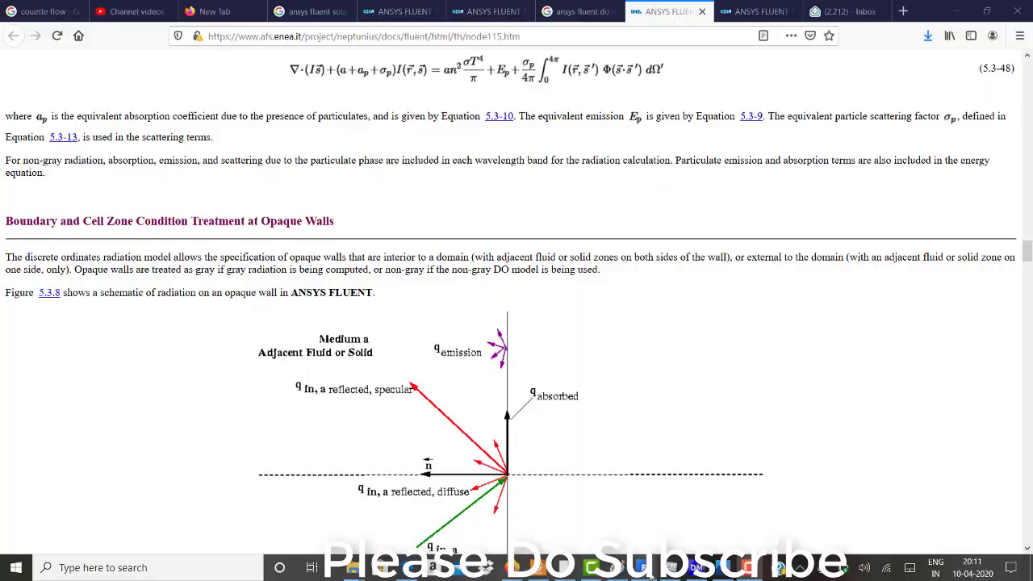
mouse_move(650, 574)
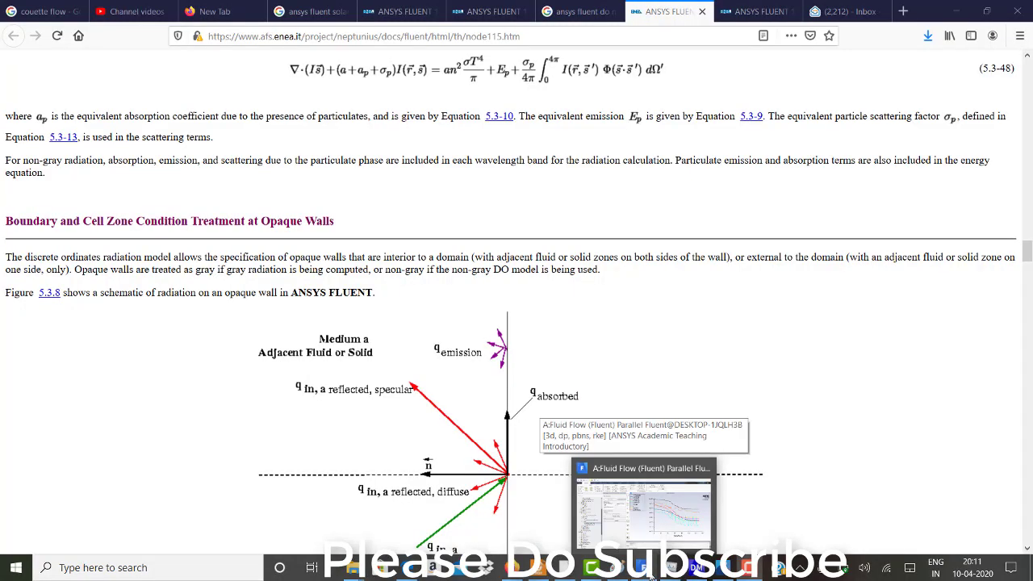
click(650, 574)
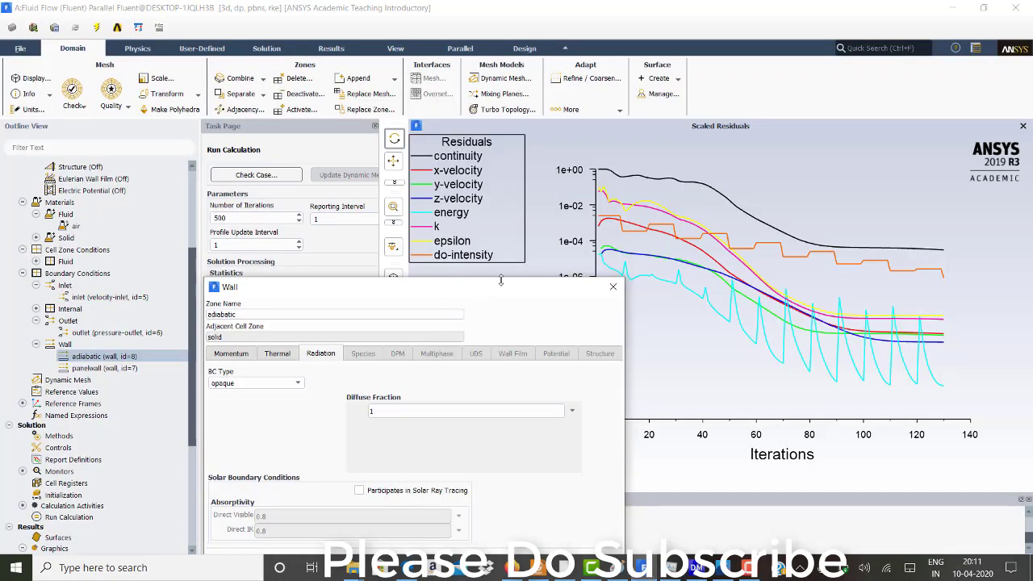
click(612, 287)
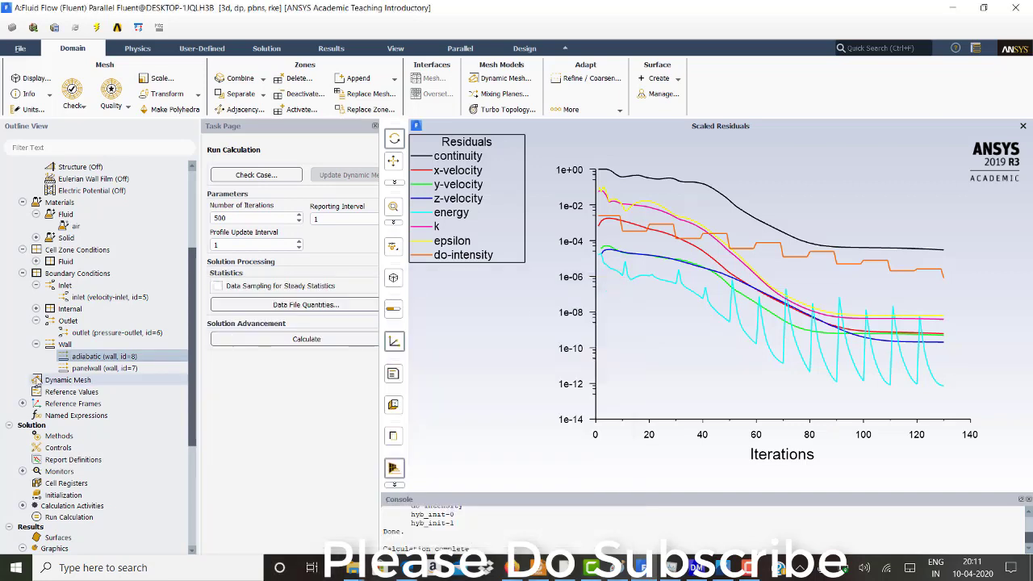
Step: Check the adiabatic wall's Momentum, Thermal and Radiation settings, including internal emissivity
double_click(81, 358)
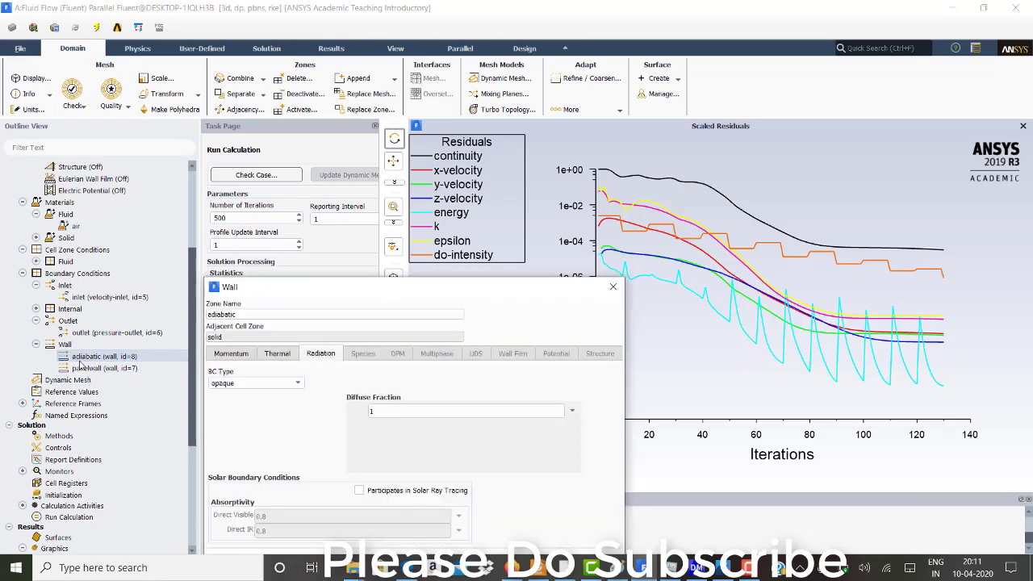
click(253, 352)
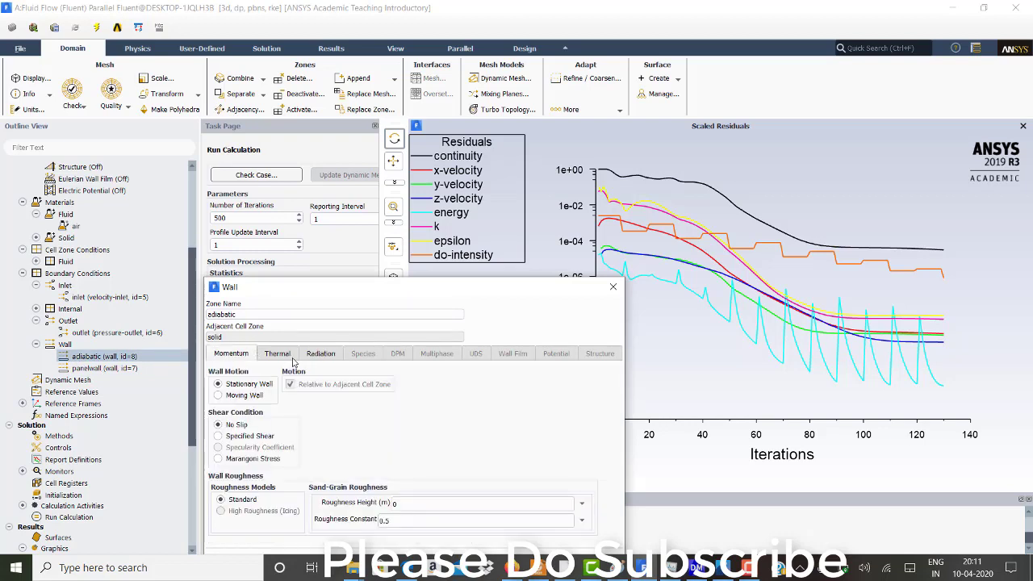
click(289, 355)
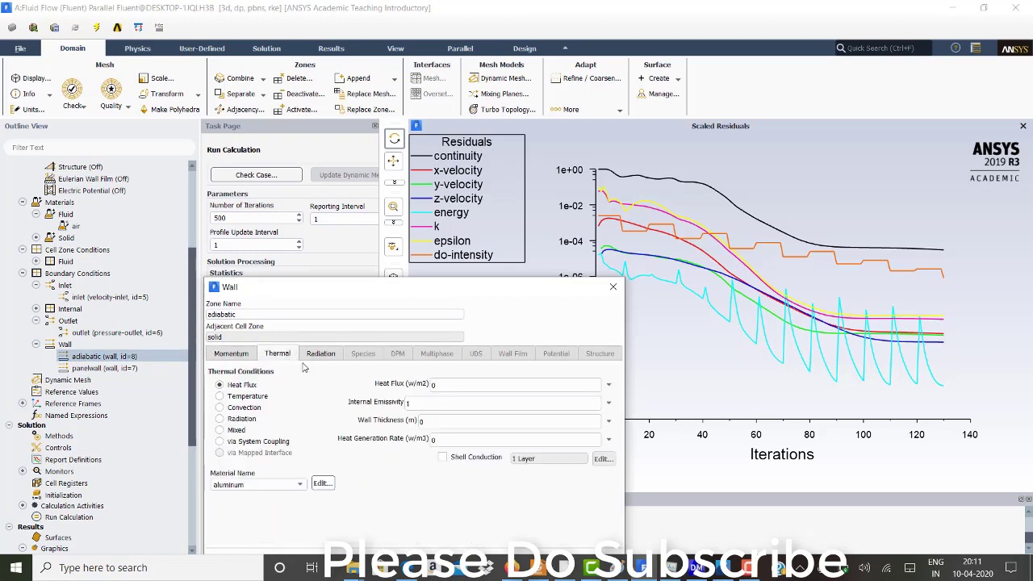
click(416, 404)
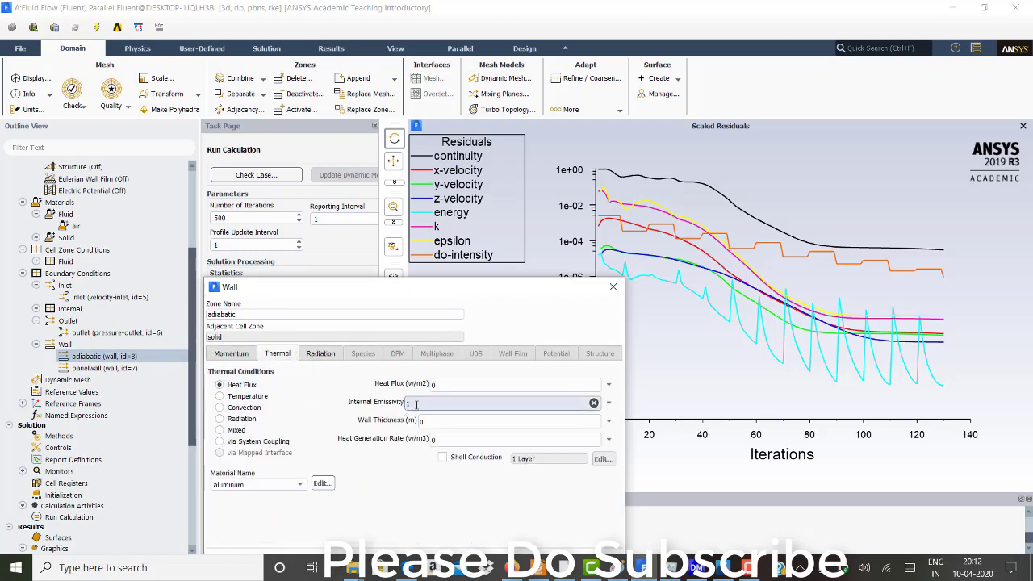
click(325, 355)
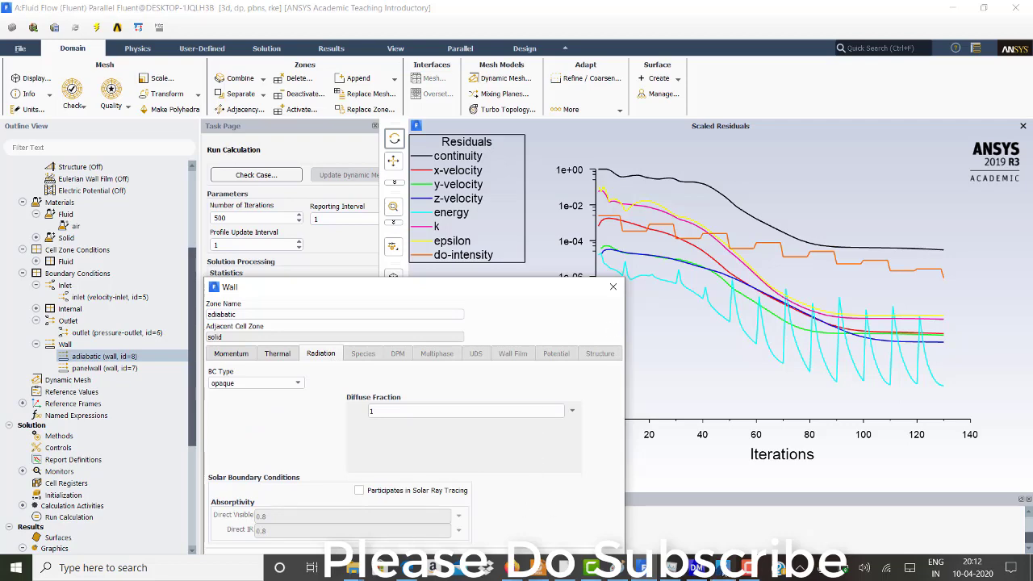
click(515, 568)
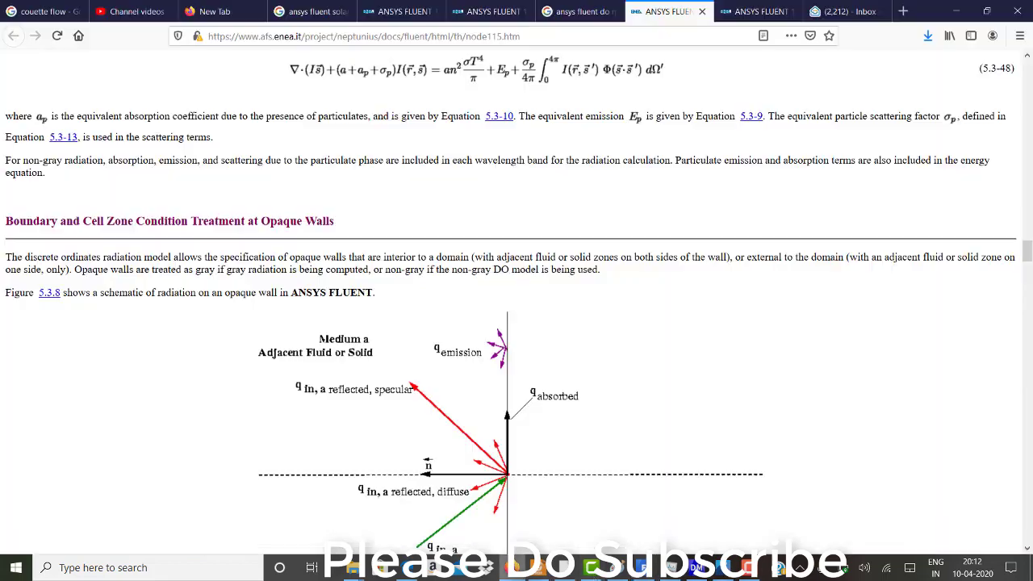
Step: Read past Figure 5.3.8 to the opaque-wall emission and reflection formulas, then return to Fluent
click(1028, 549)
click(1028, 549)
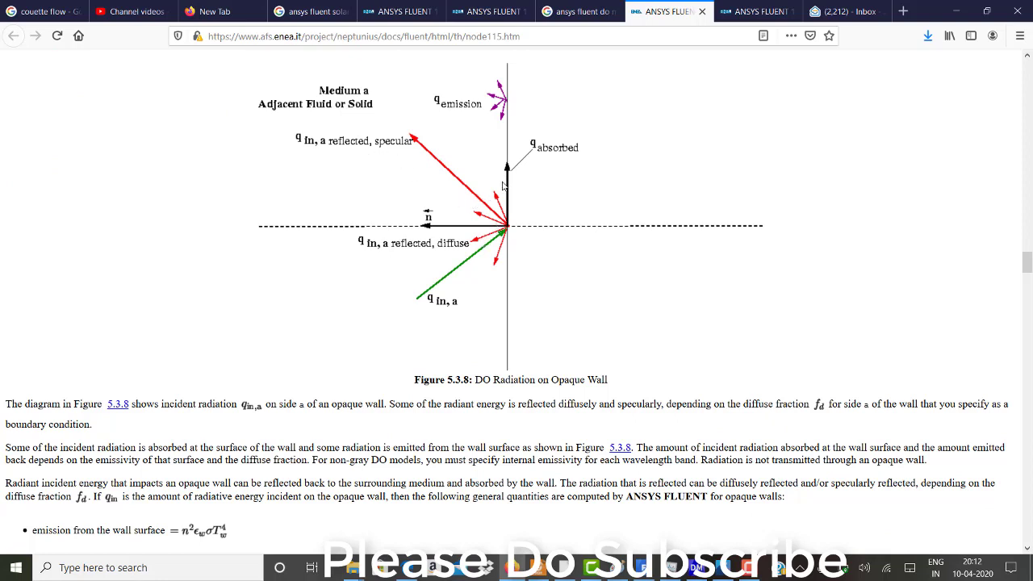
click(1027, 550)
scroll(1027, 552, down, 3)
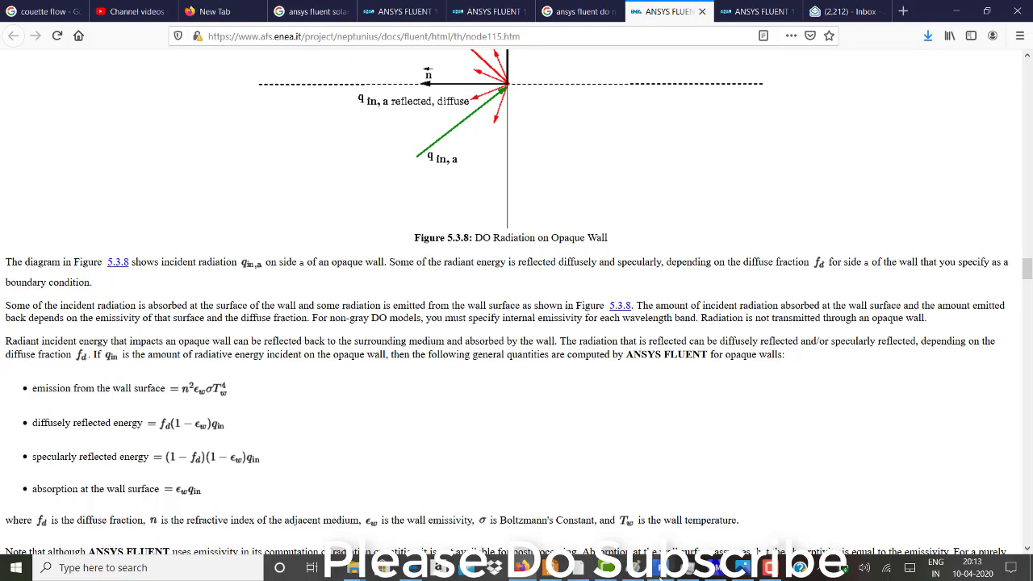
click(671, 568)
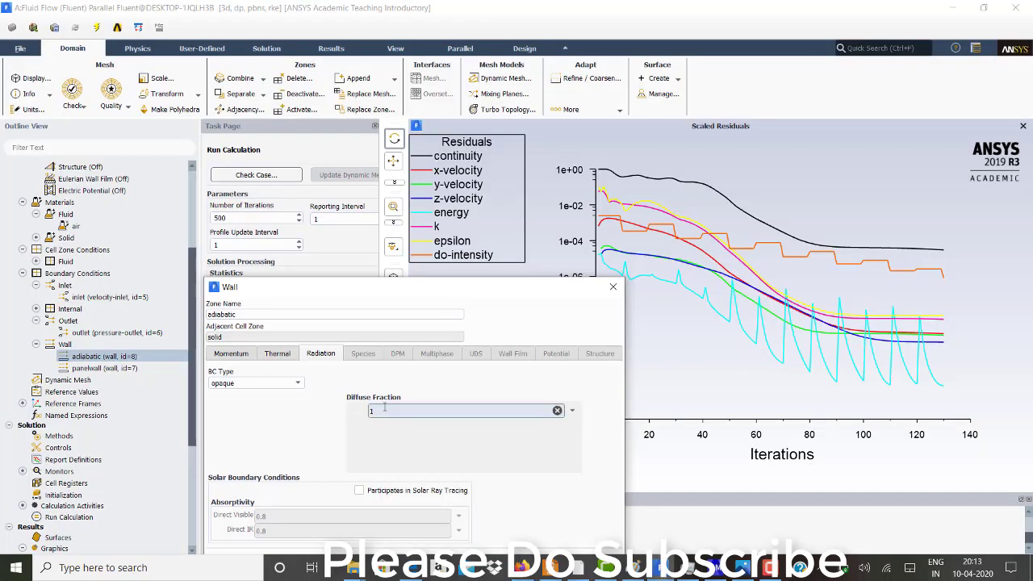
Step: Recheck the adiabatic wall's Momentum and Thermal settings and close its dialog
click(233, 356)
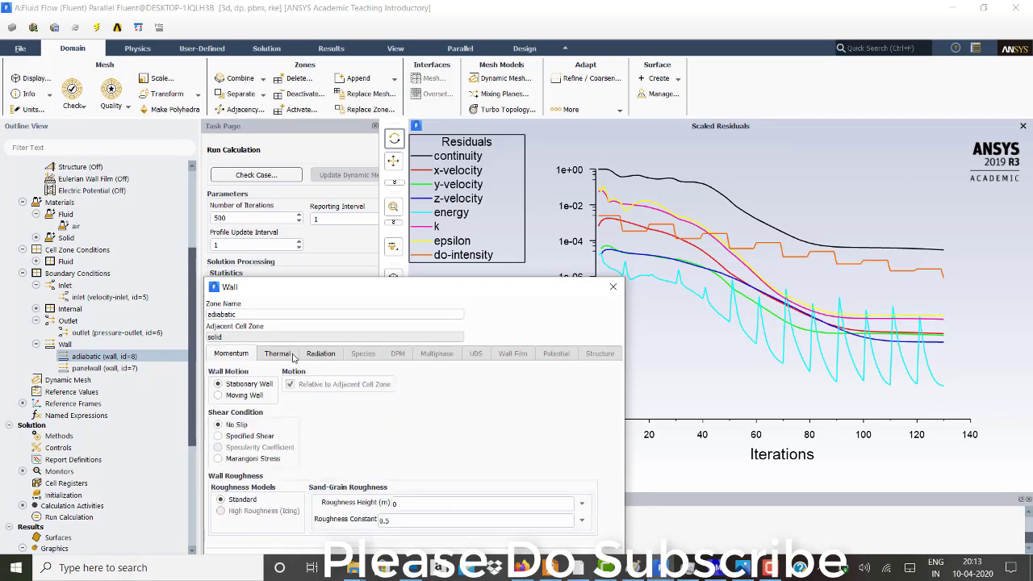
click(284, 355)
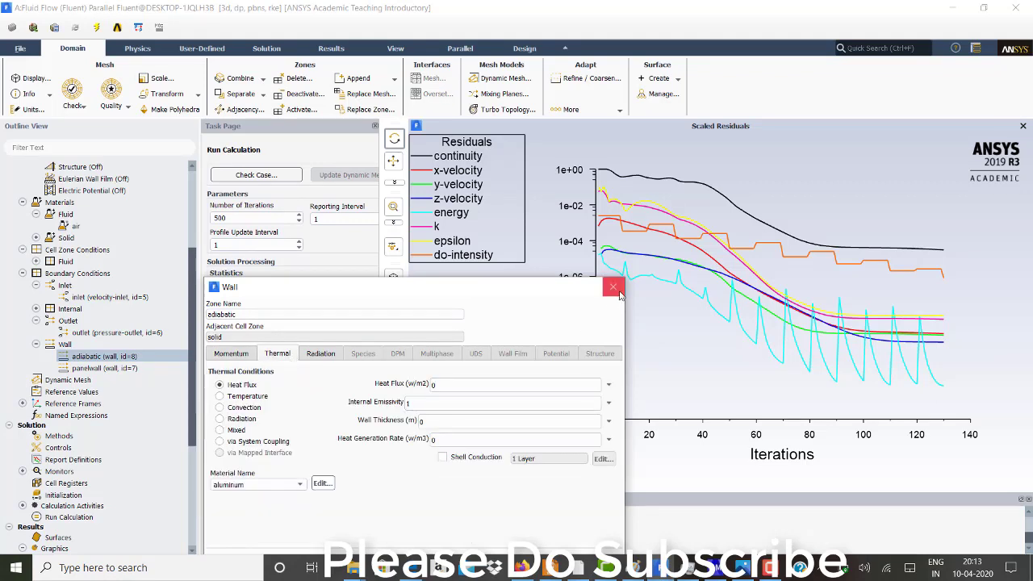
click(614, 288)
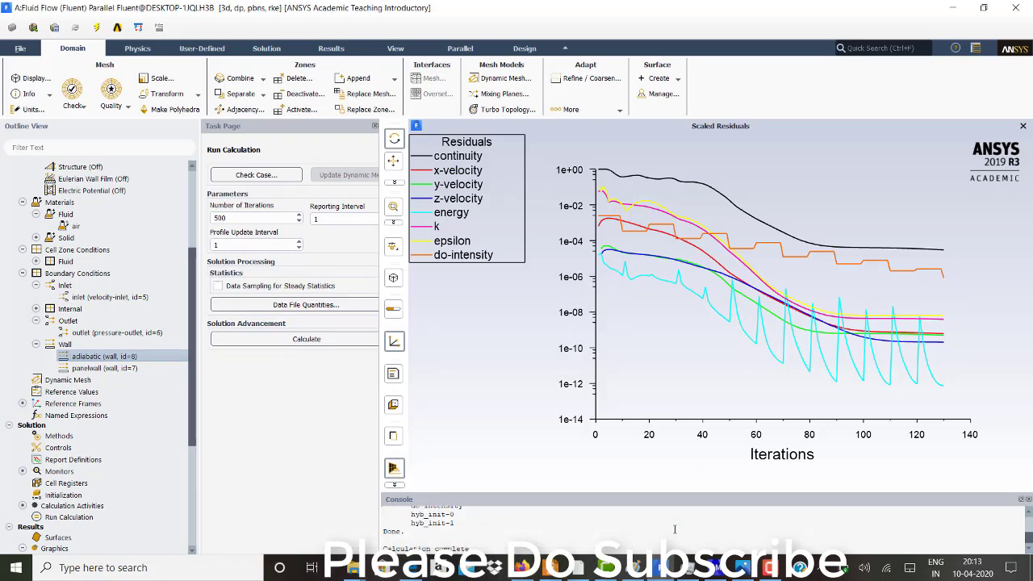
Step: Review panelwall: internal emissivity 0.8, diffuse fraction 0.5, solar ray tracing on
click(129, 369)
double_click(131, 370)
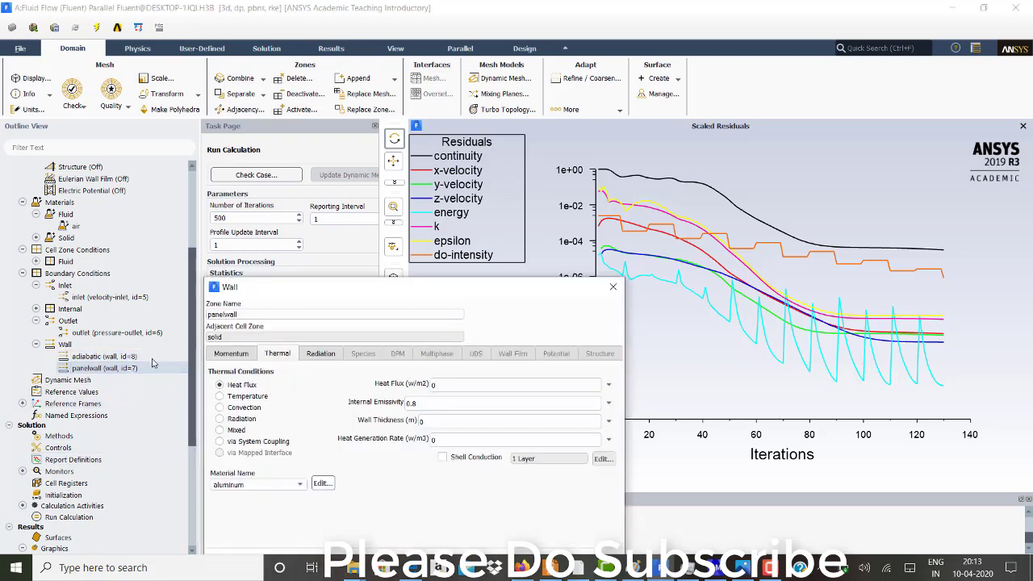
click(335, 357)
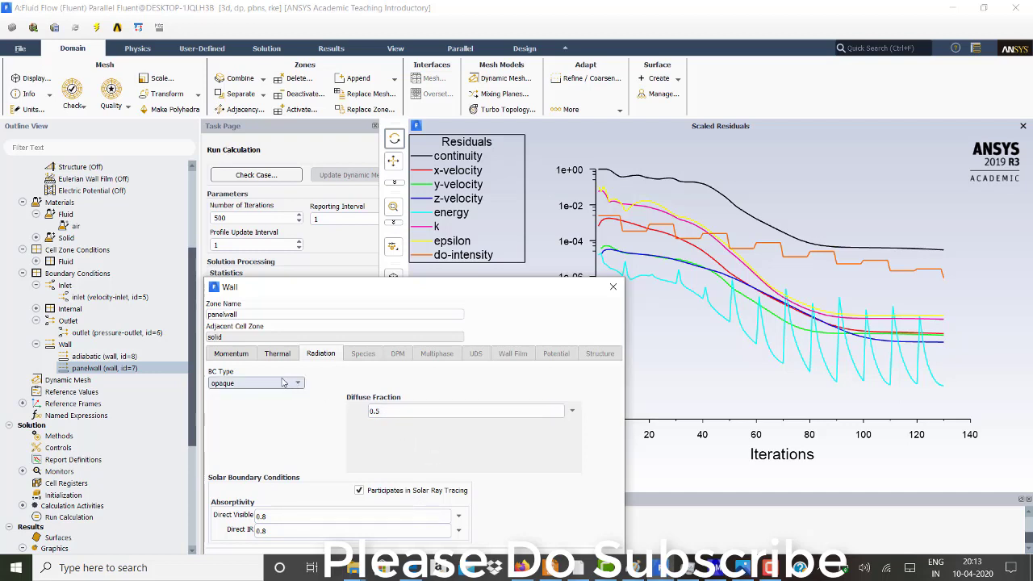
click(247, 358)
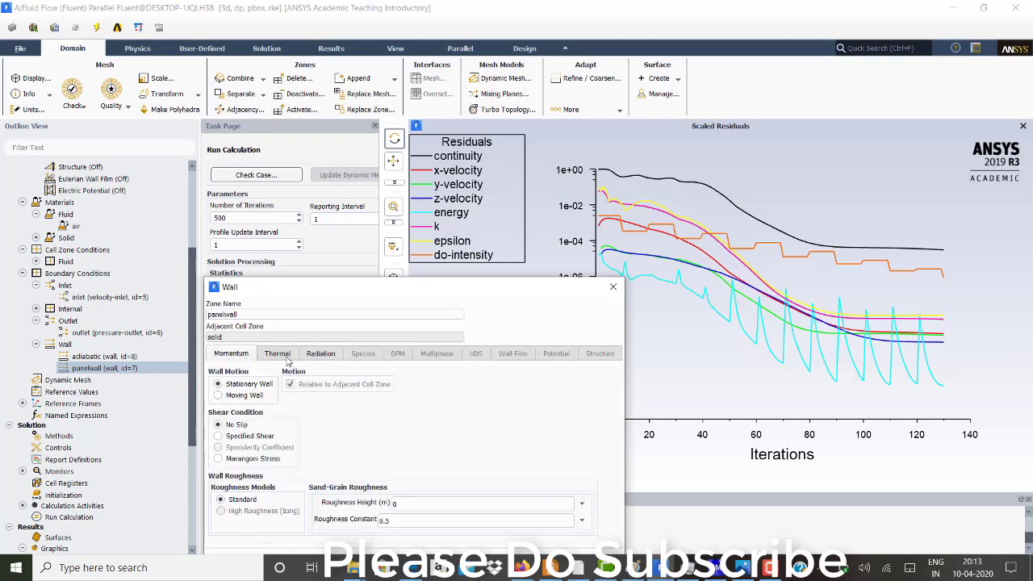
click(287, 359)
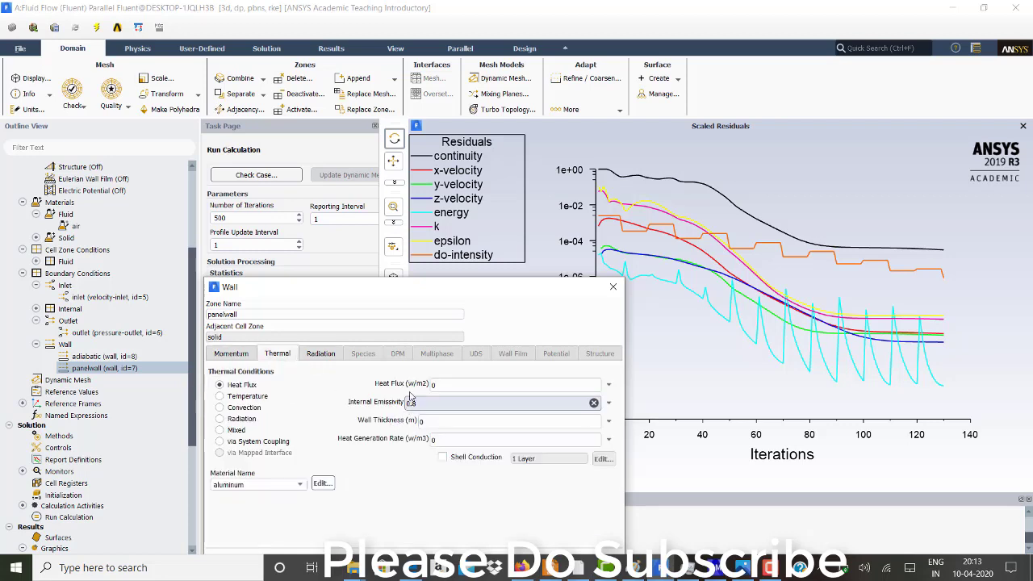
click(321, 355)
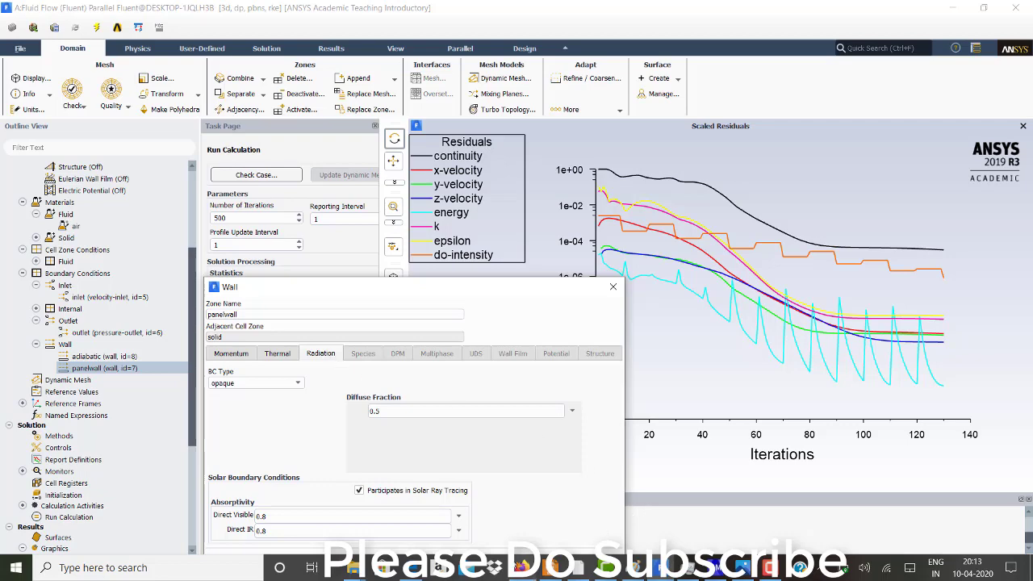
key(alt+Tab)
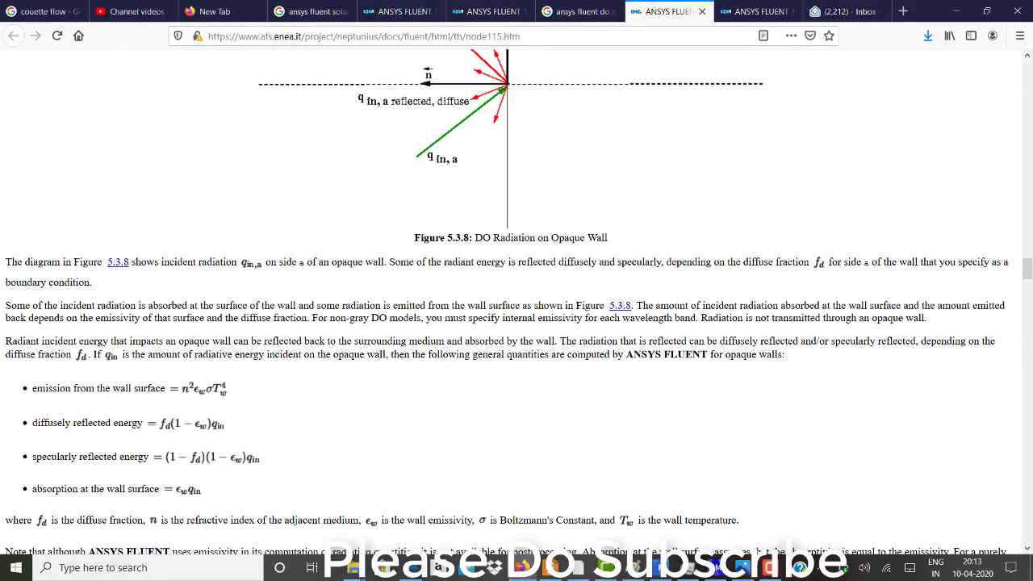
Step: Scroll the radiation theory page past Figure 5.3.8 to the semi-transparent walls section
click(1026, 55)
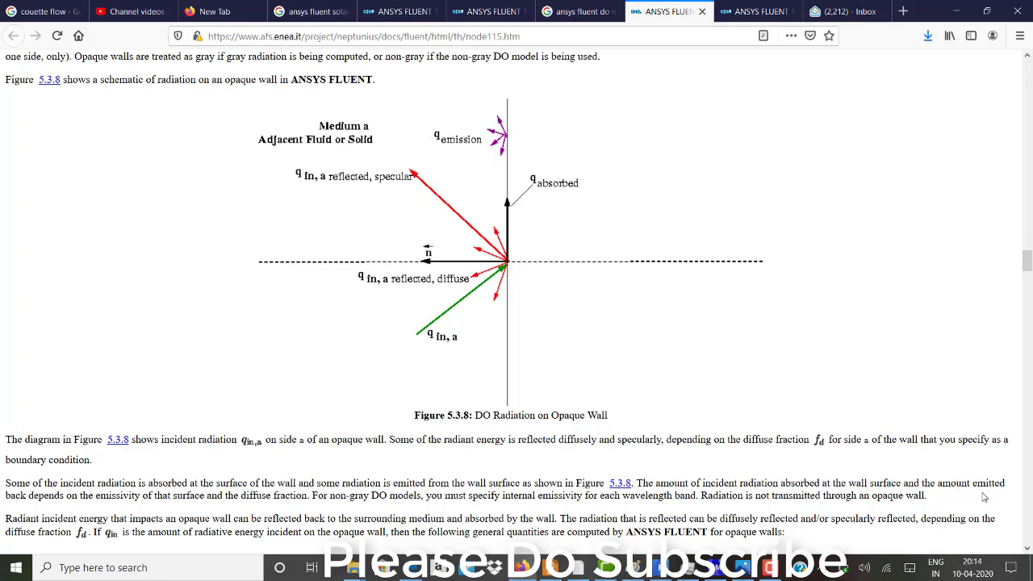
scroll(1029, 546, down, 10)
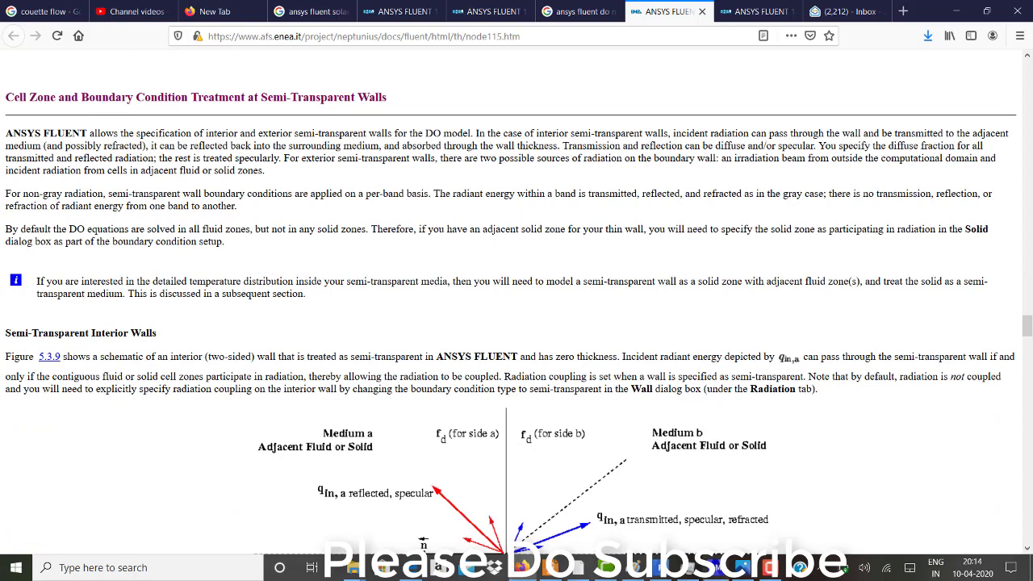
Step: Accept panelwall as opaque with diffuse fraction 0.5 and absorptivity 0.8
click(658, 568)
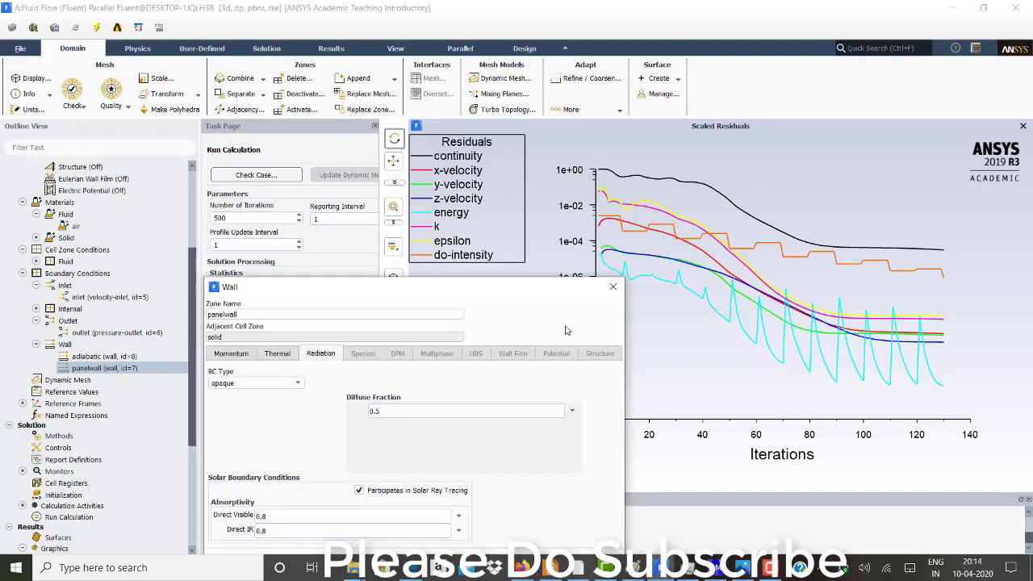
drag(403, 286, 420, 27)
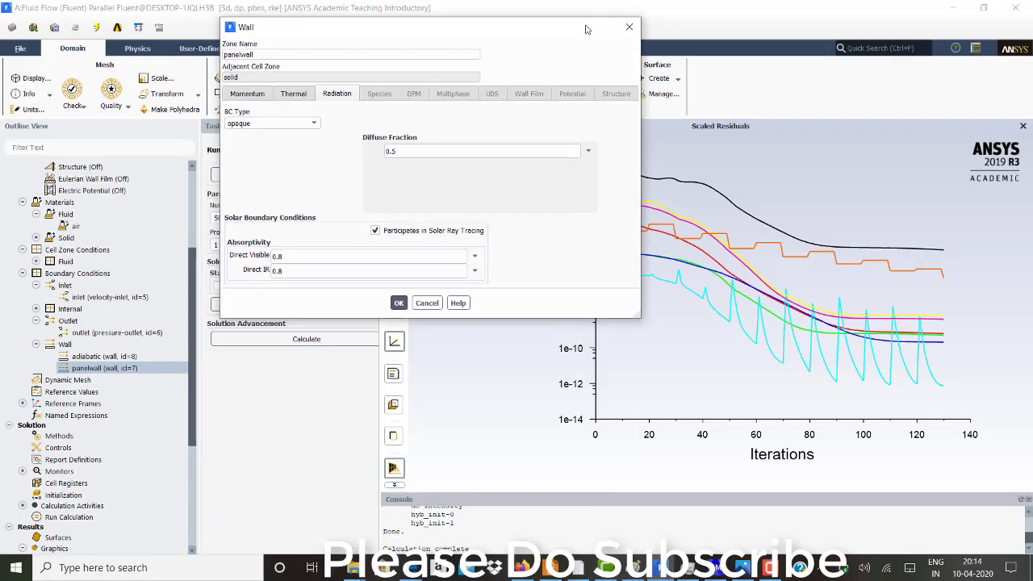
click(398, 303)
Step: Re-run hybrid initialization, discarding unsaved data, and bring up Run Calculation showing 500 iterations
click(53, 494)
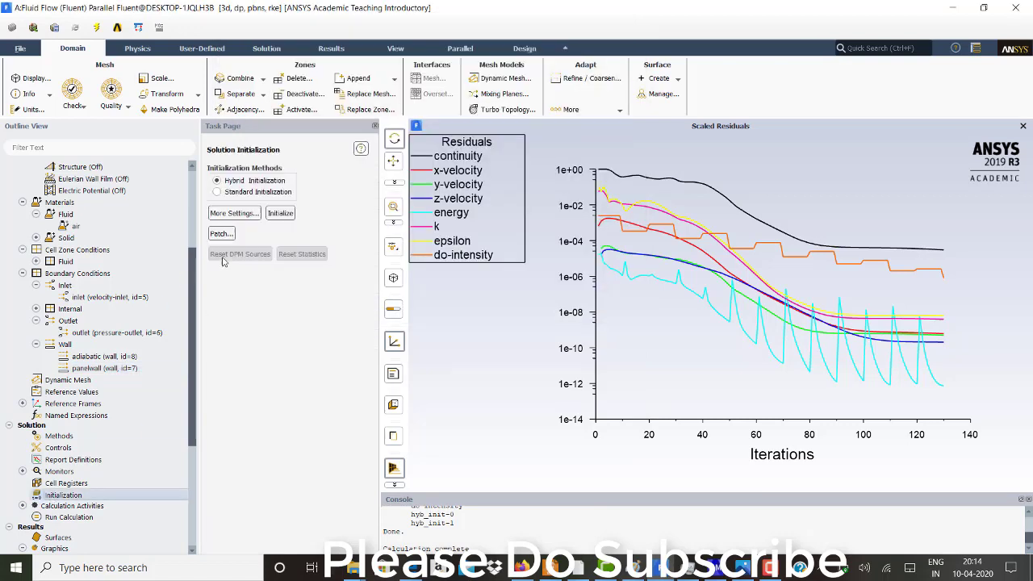
click(290, 213)
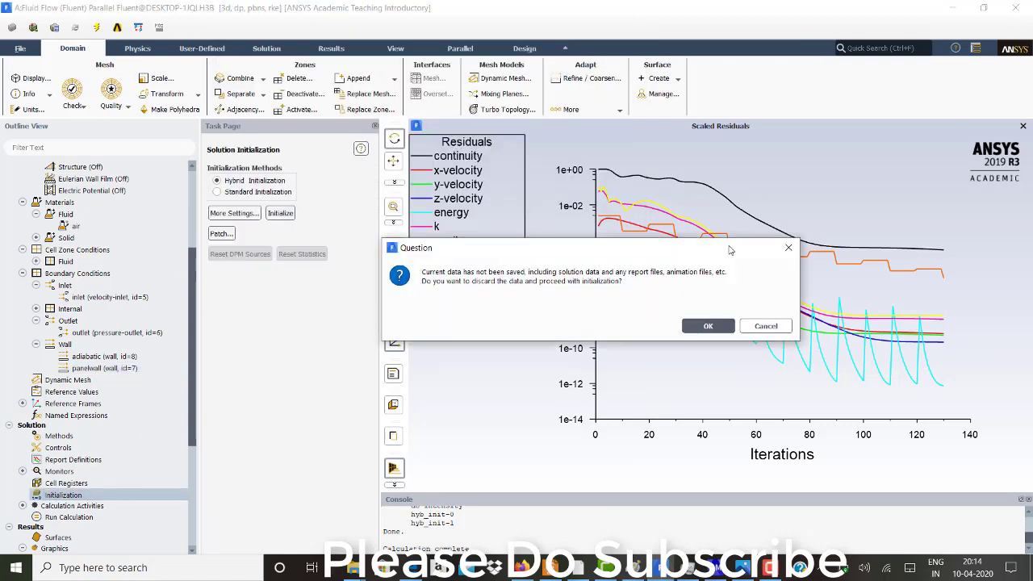
click(706, 327)
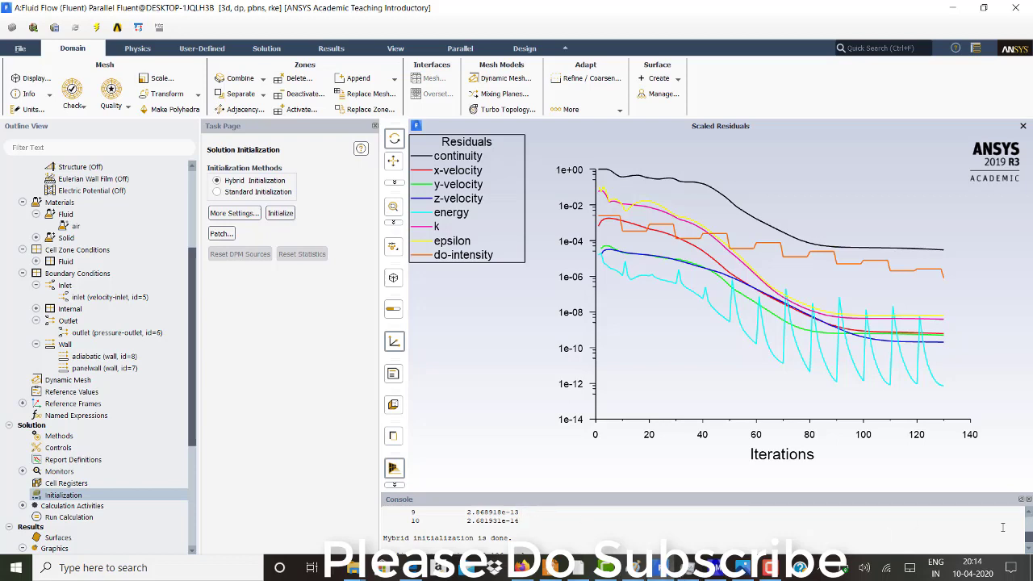
scroll(1028, 514, up, 2)
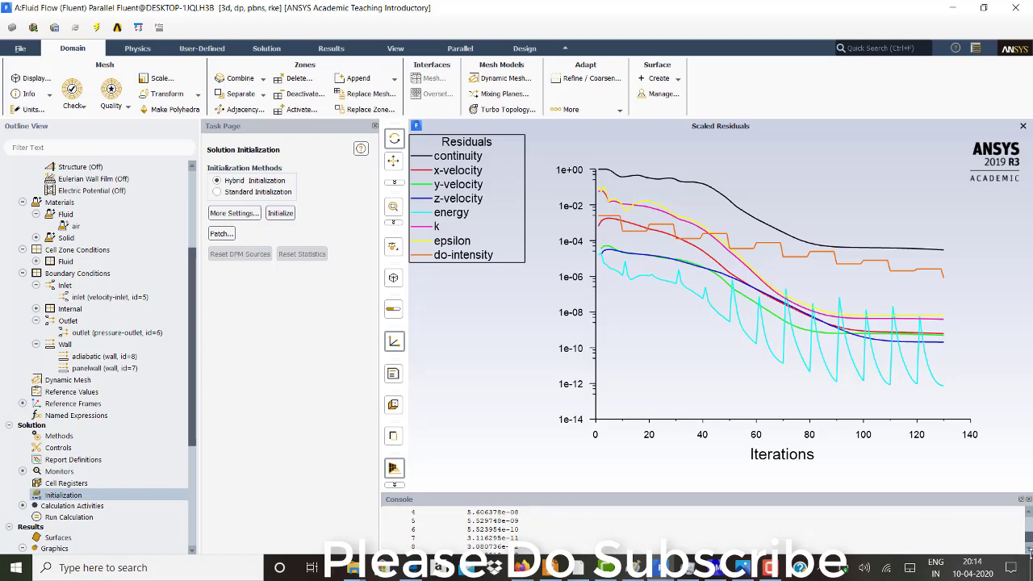
scroll(1030, 556, down, 2)
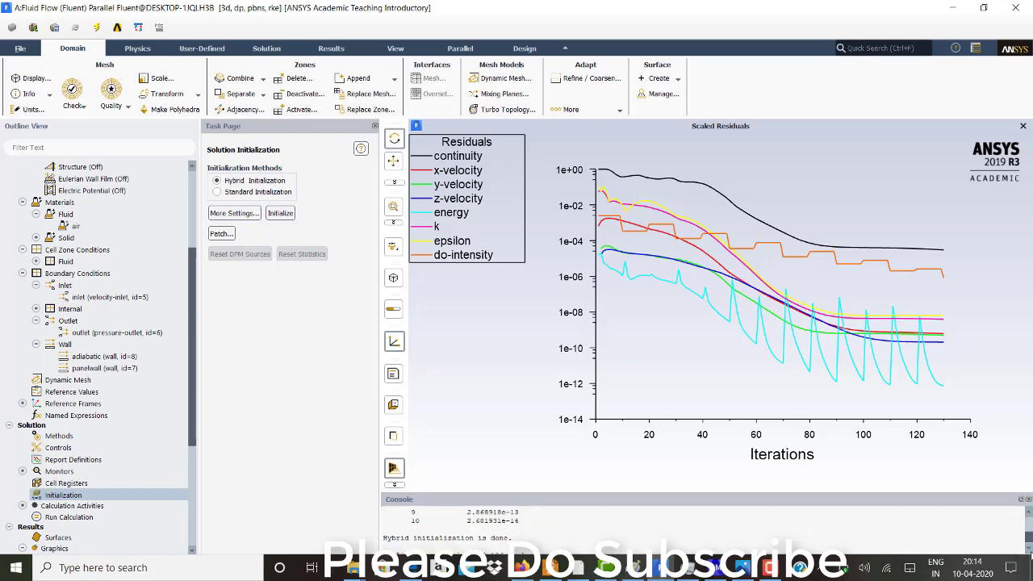
scroll(1030, 556, down, 3)
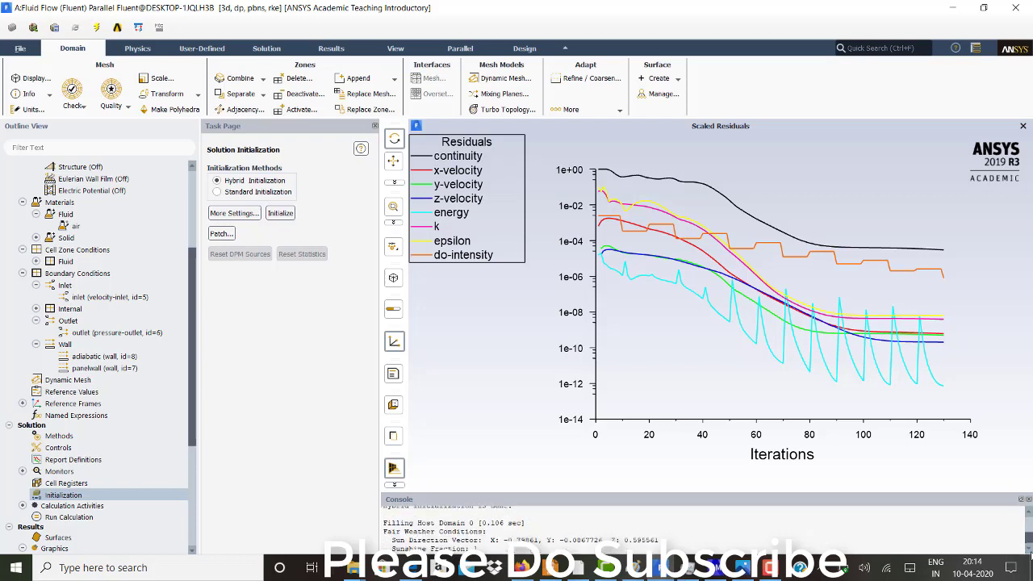
scroll(1030, 556, down, 4)
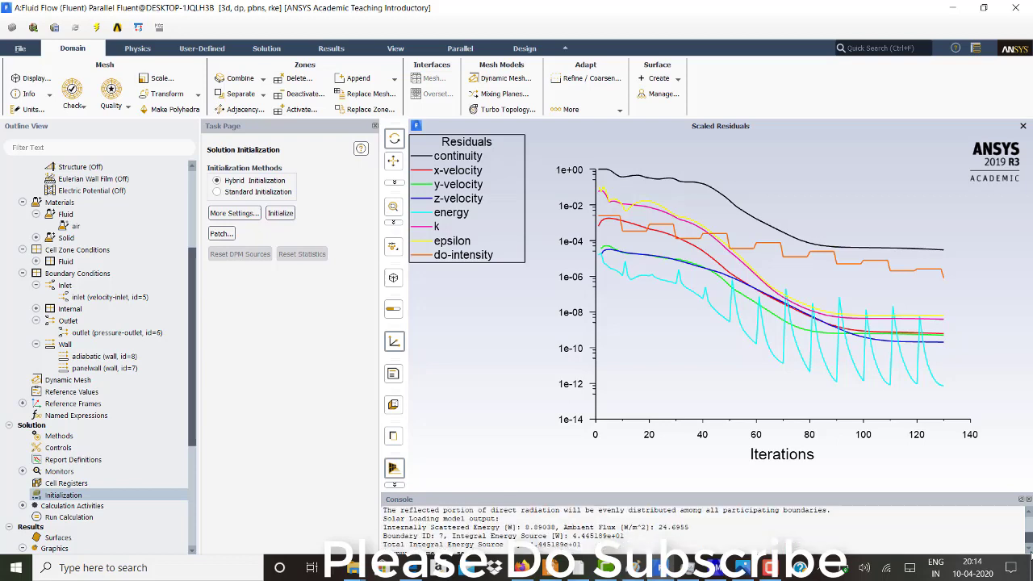
scroll(1030, 556, down, 1)
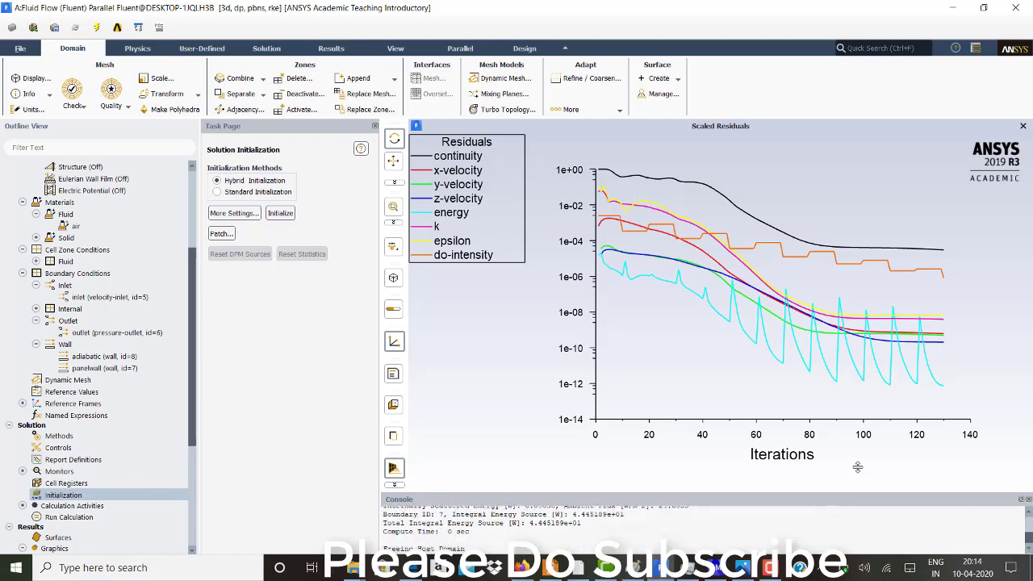
click(89, 517)
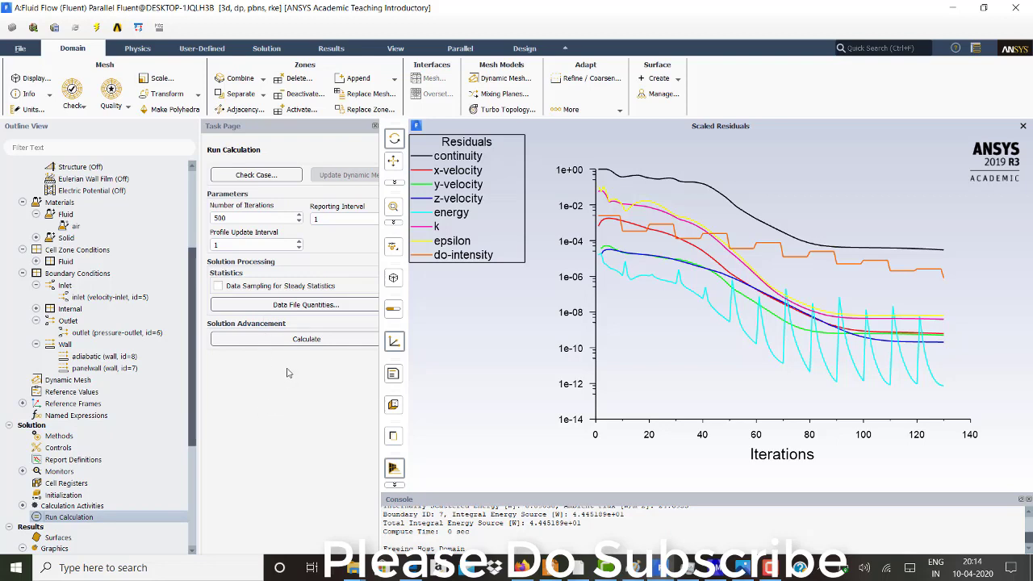
Step: Calculate the freshly initialized radiation case with 500 iterations set
click(308, 342)
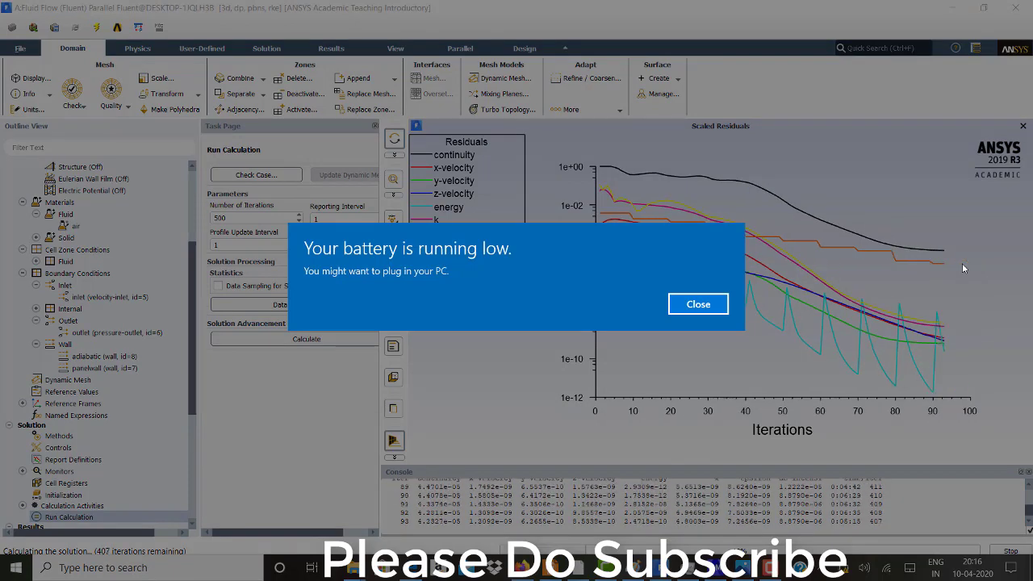
Step: Dismiss the battery notice, stop the solver at iteration 111, and acknowledge completion
click(698, 304)
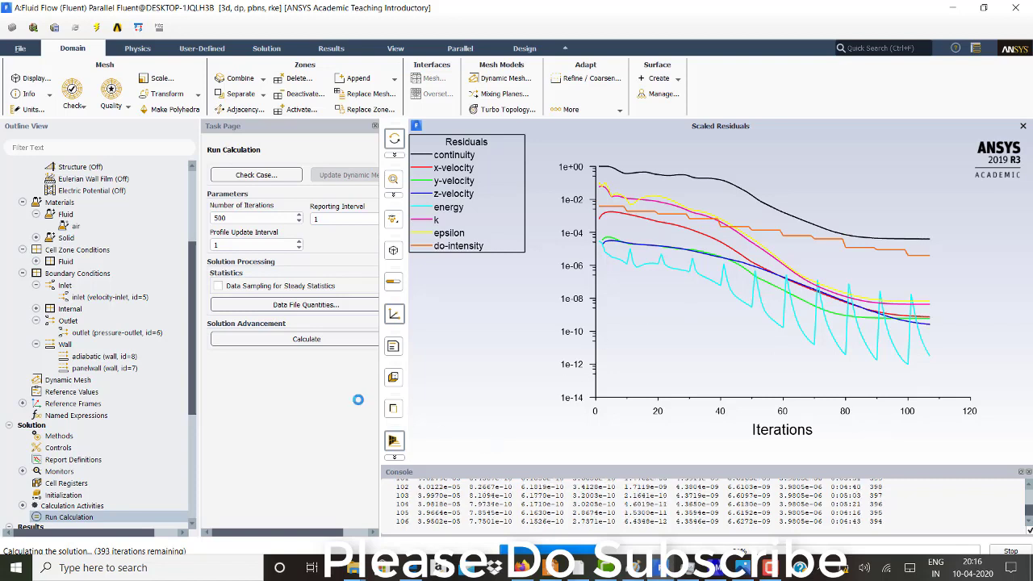
click(1005, 551)
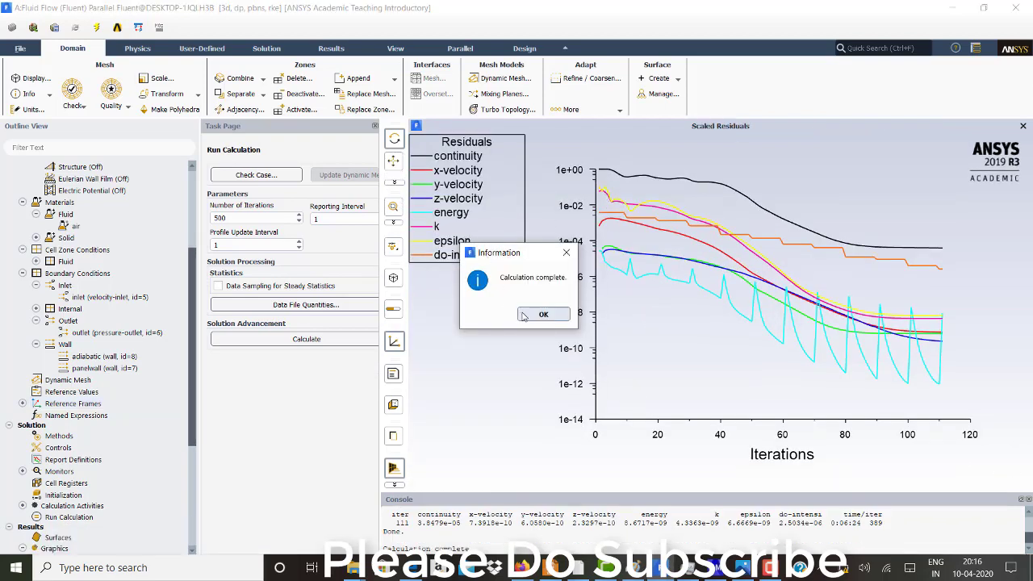
click(523, 316)
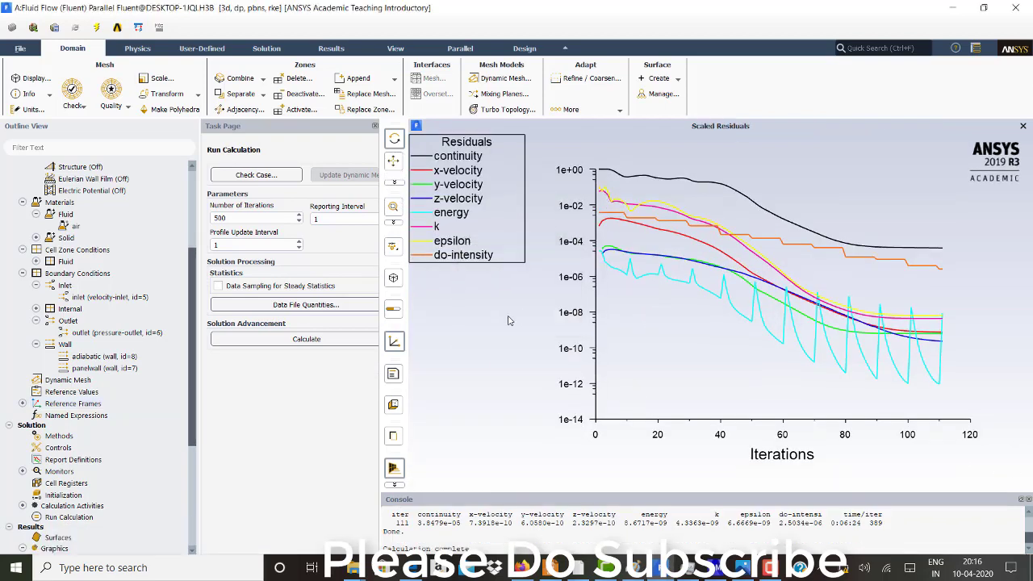
Step: Compute and display contour-1 static temperature on the panel, ranging 300 K to about 311.04 K
click(23, 471)
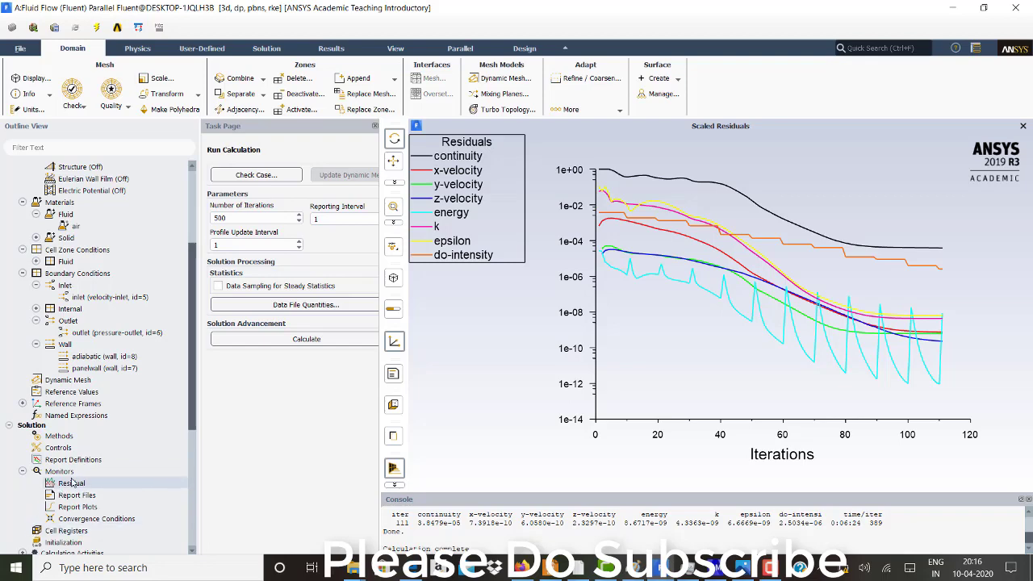
scroll(194, 553, down, 3)
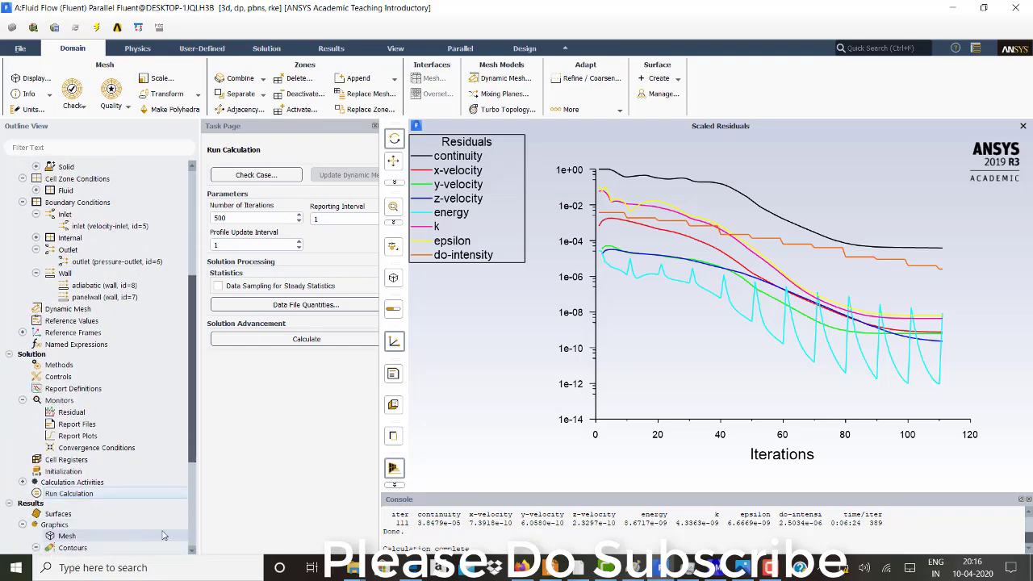
scroll(192, 552, down, 1)
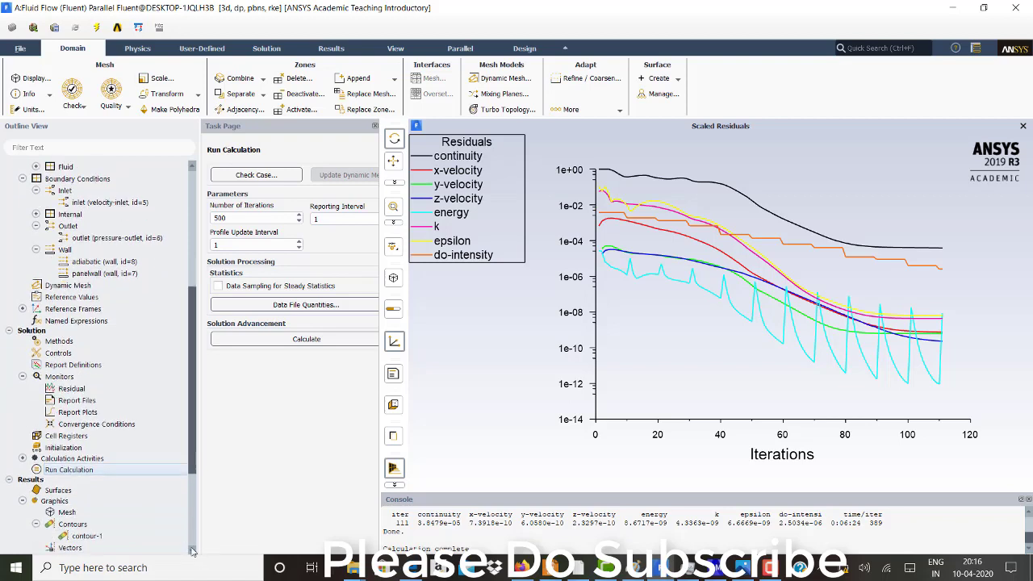
click(111, 524)
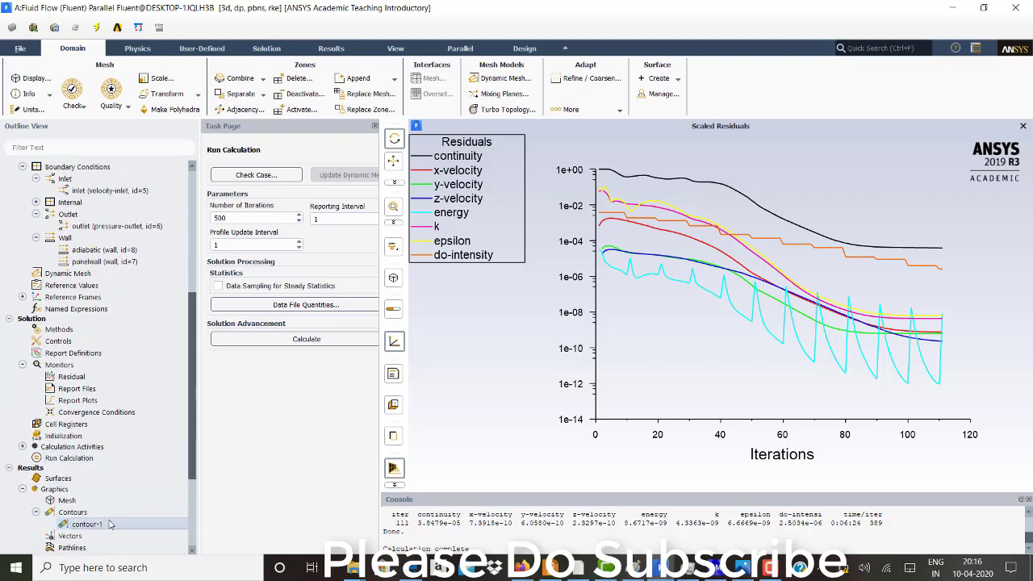
double_click(110, 525)
click(344, 528)
click(302, 526)
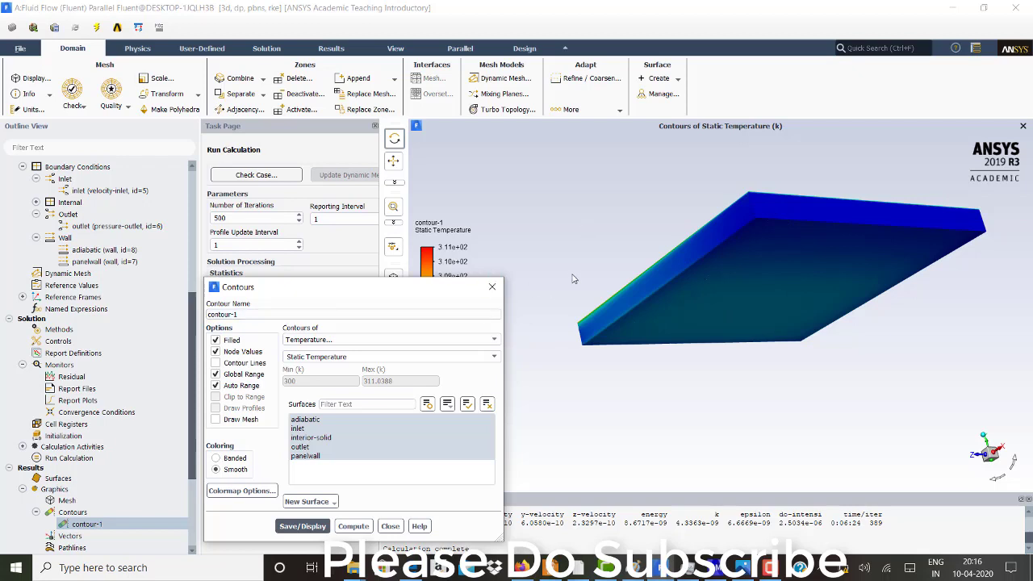
Step: Orbit the contoured panel to compare its ~309–310 K top face with 300 K sides
click(494, 289)
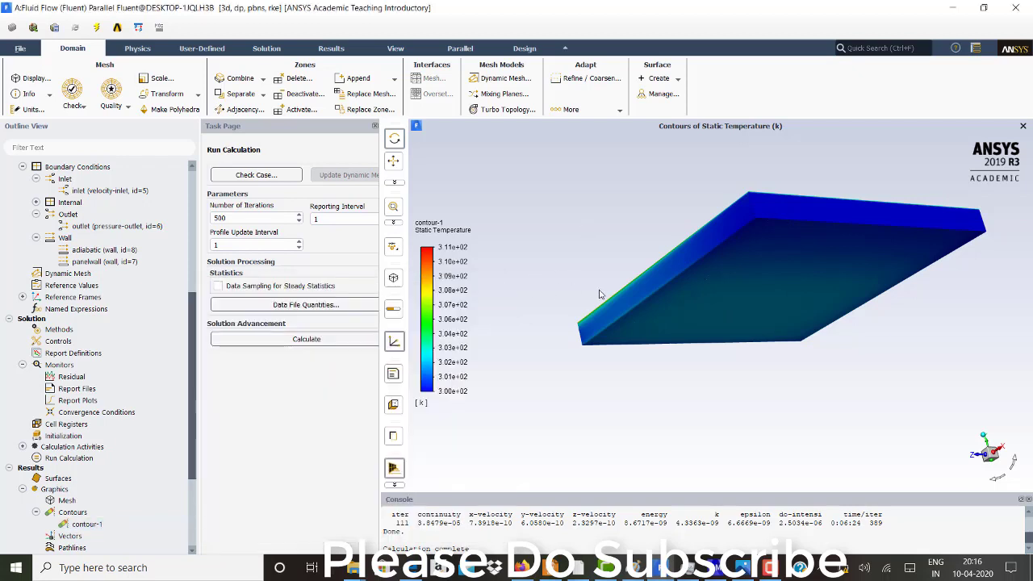
drag(600, 295, 767, 340)
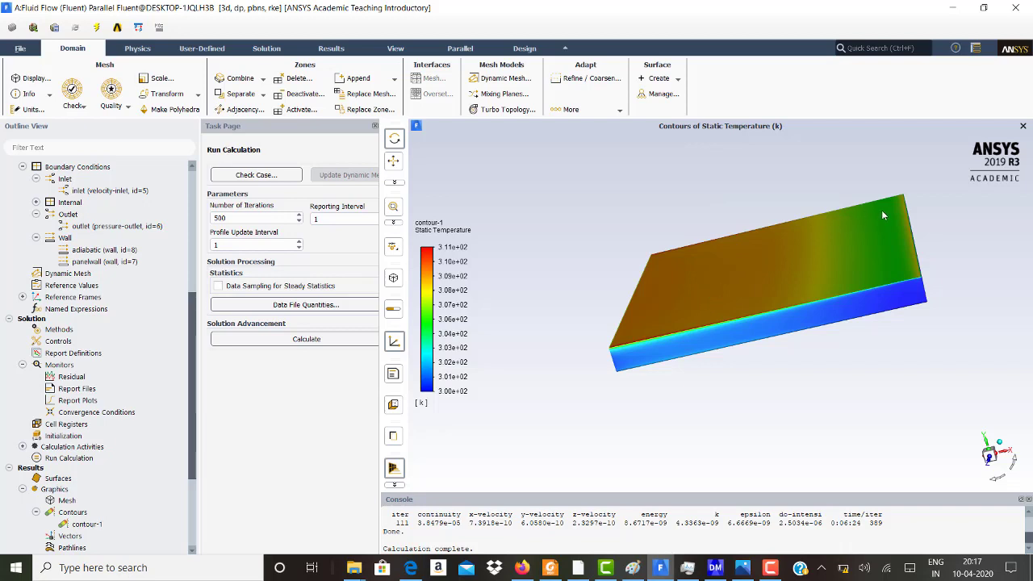
drag(642, 279, 704, 267)
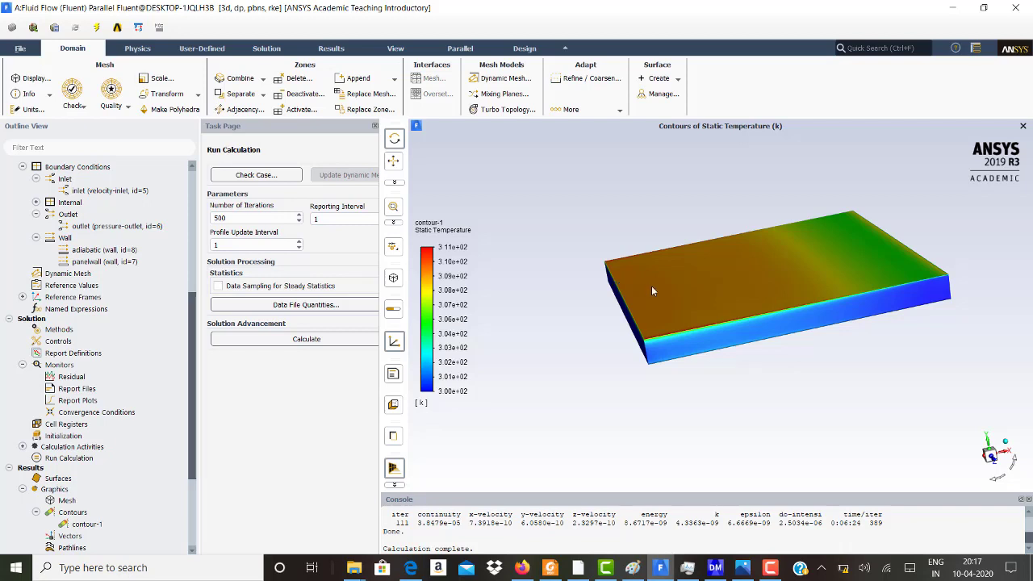
drag(653, 291, 677, 298)
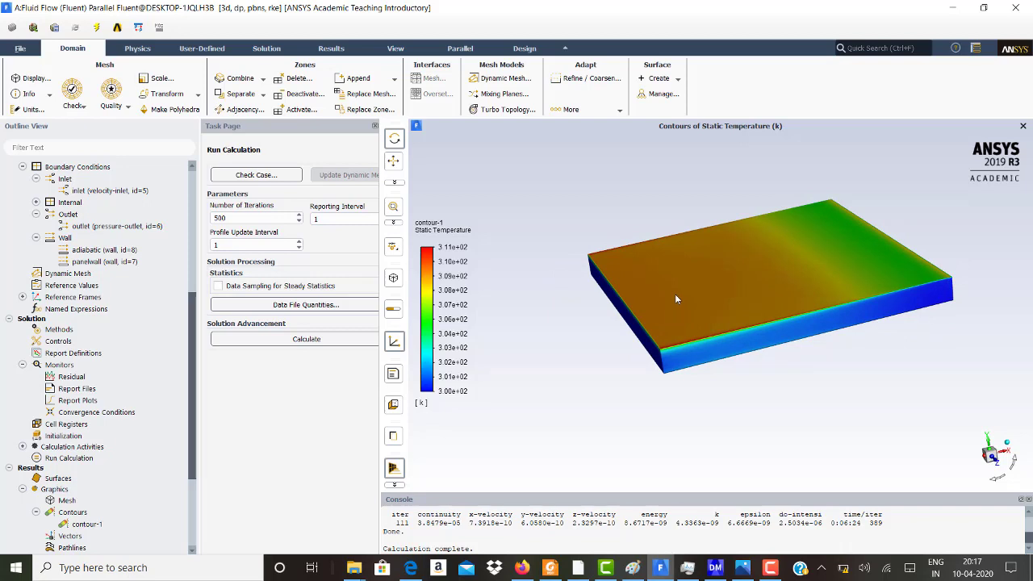
drag(678, 294, 567, 310)
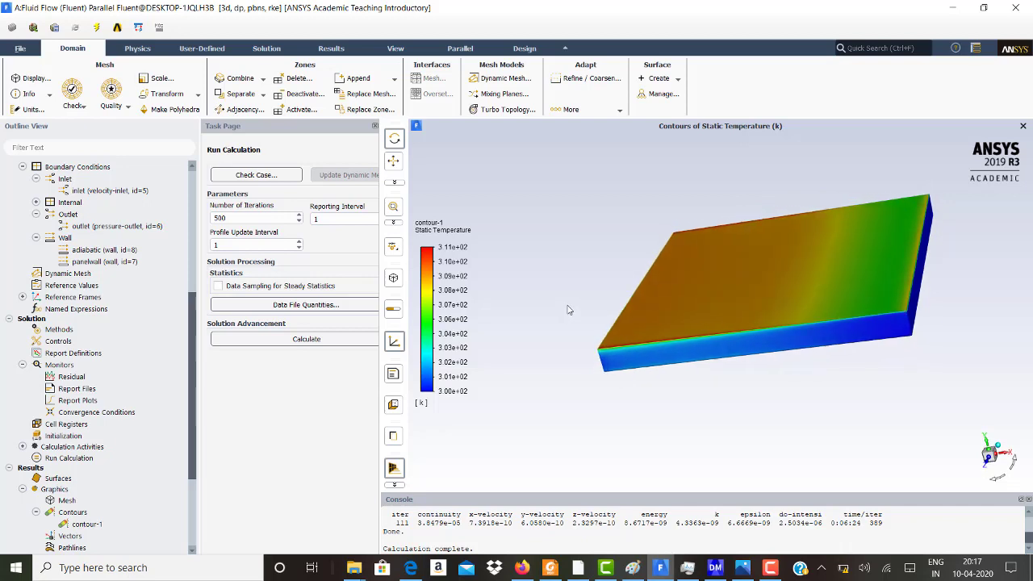